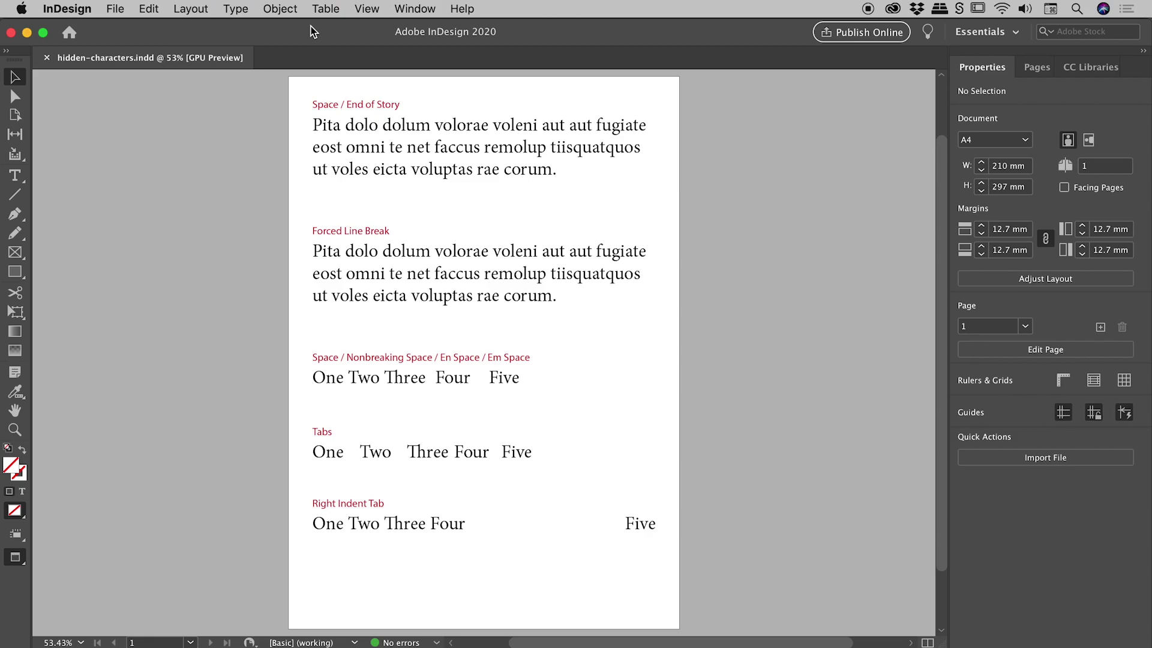
Turn on Show Hidden Characters from the Type menu
click(239, 11)
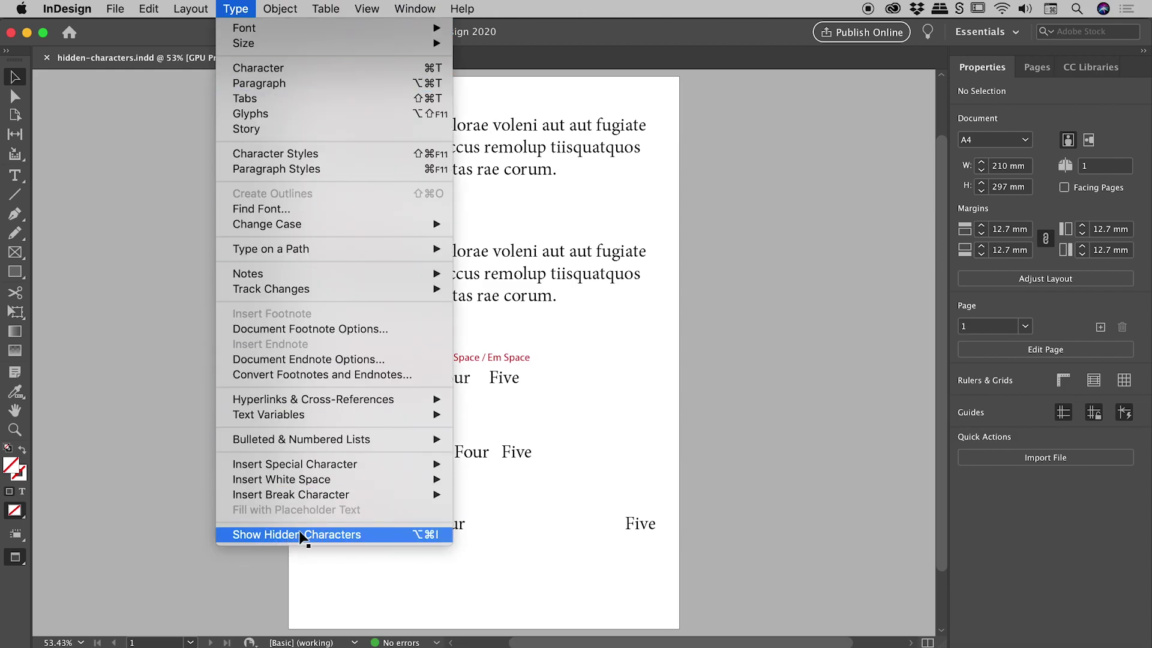
click(348, 535)
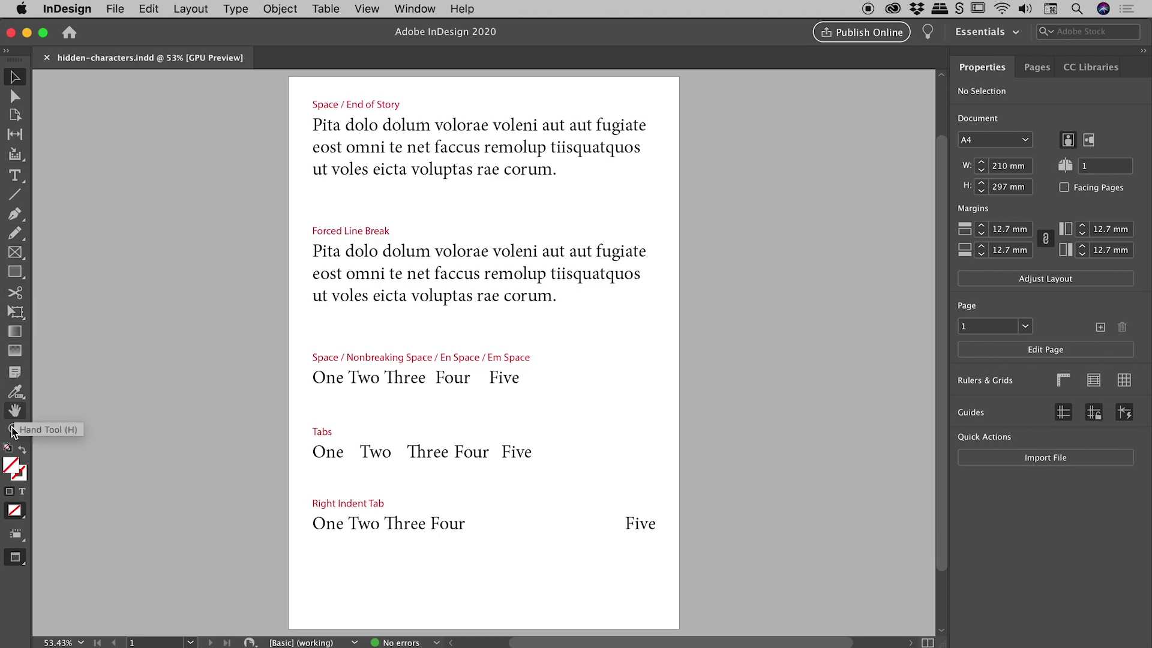
Switch to Normal screen mode and zoom in on the first text examples
click(16, 559)
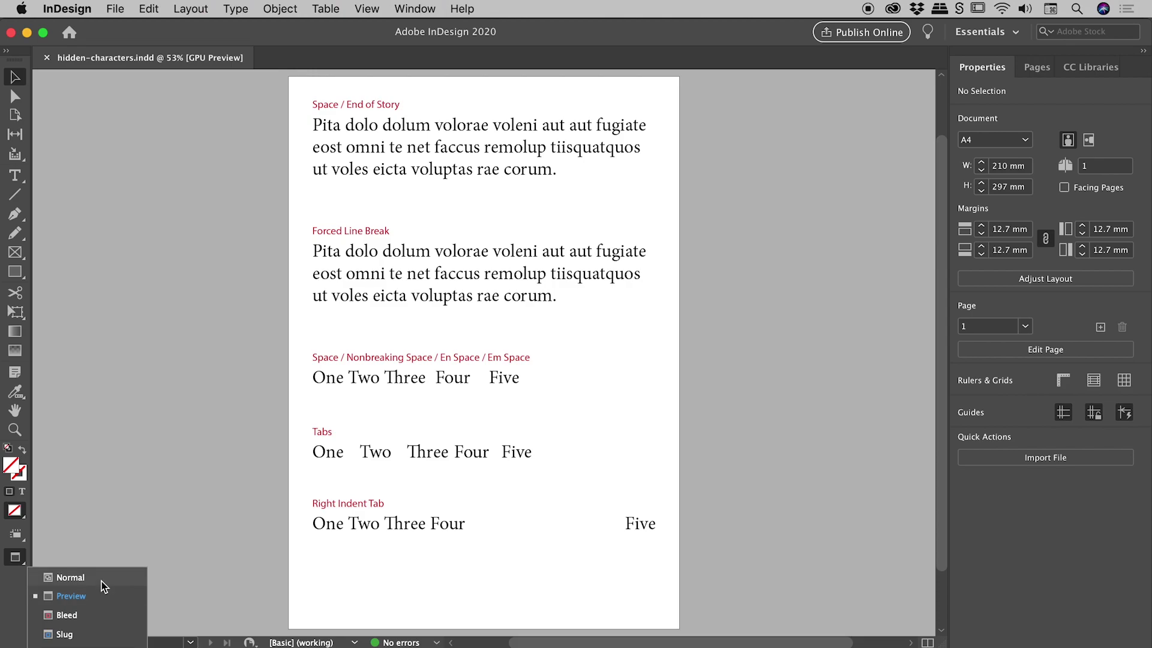
click(102, 585)
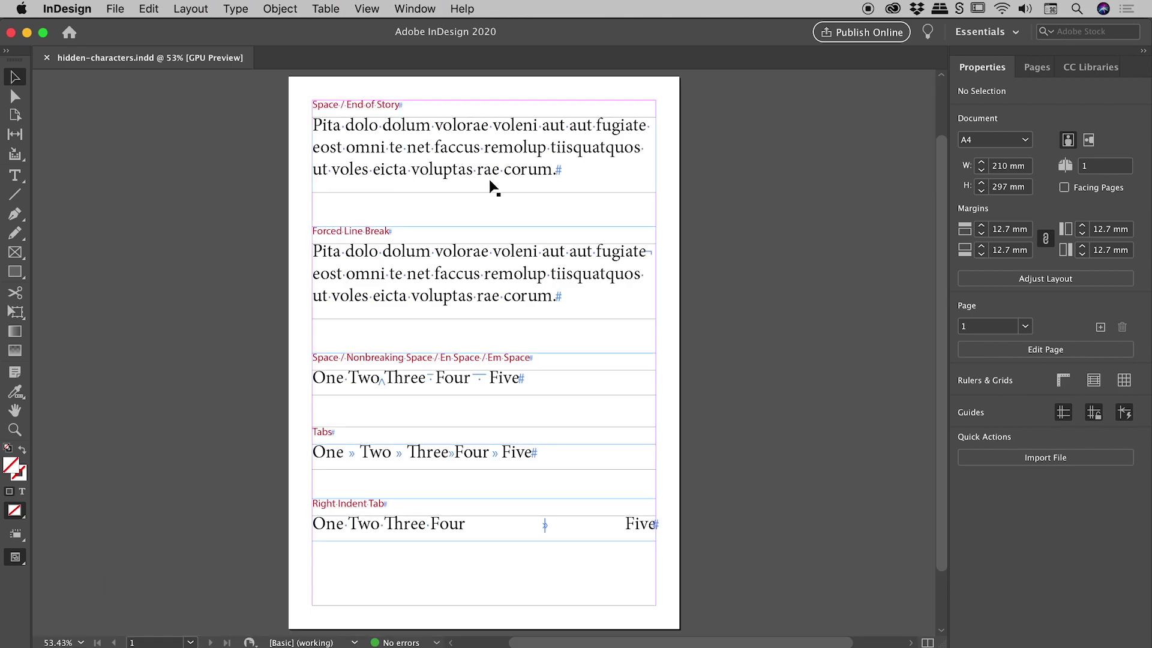
drag(512, 180, 562, 348)
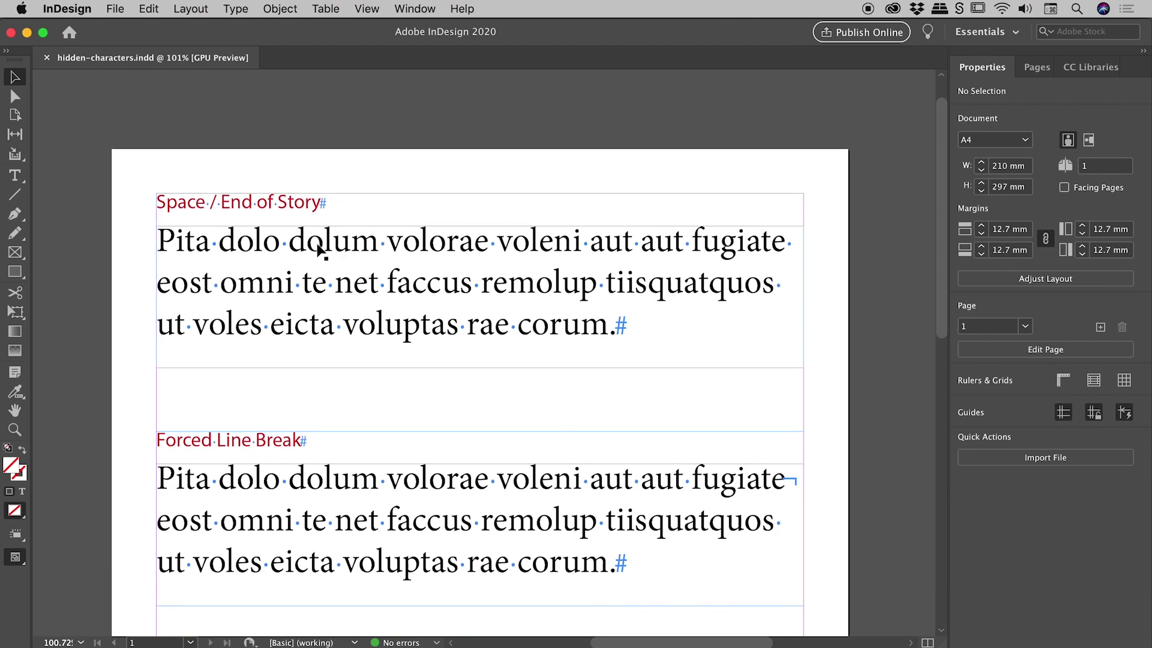
click(14, 560)
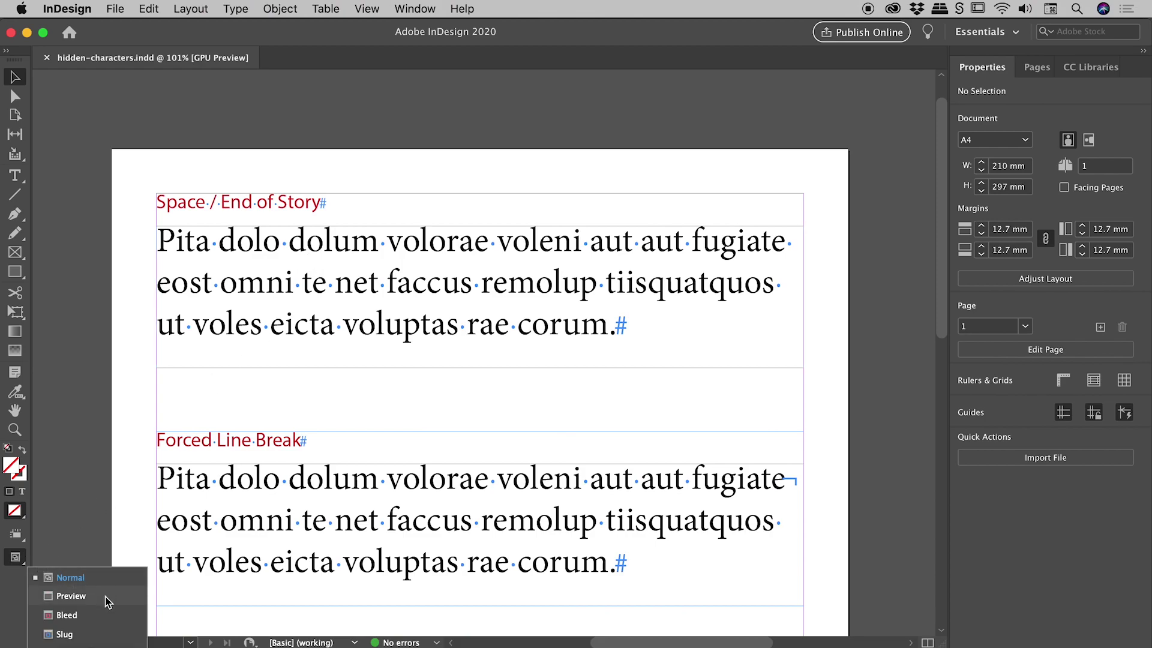
click(15, 561)
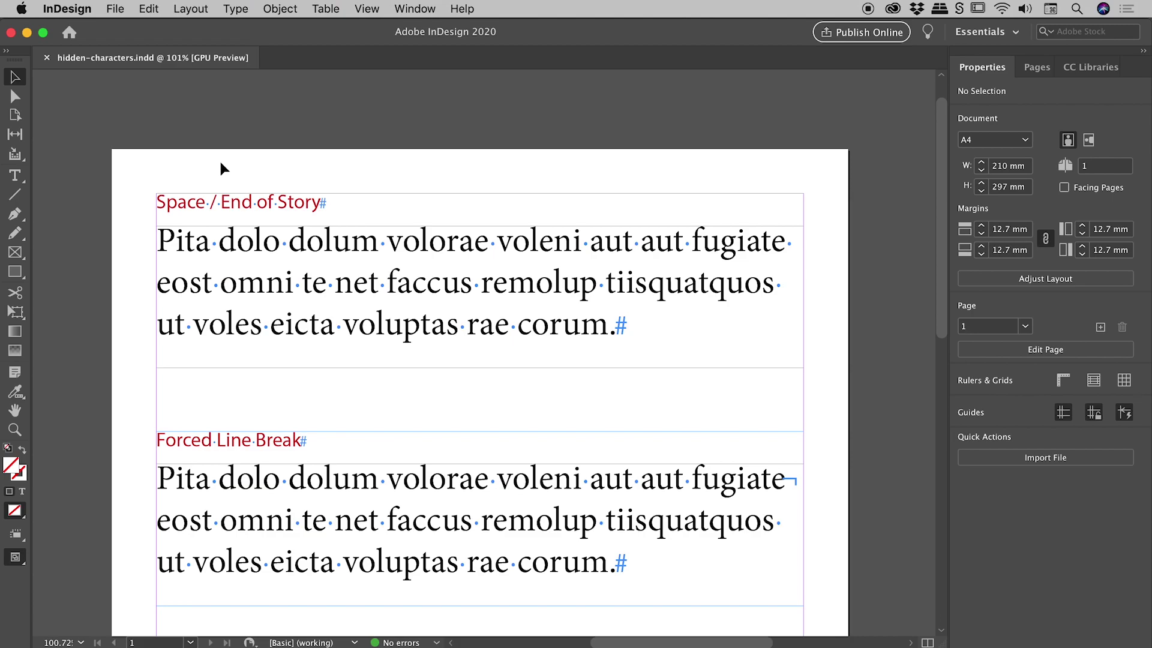
key(w)
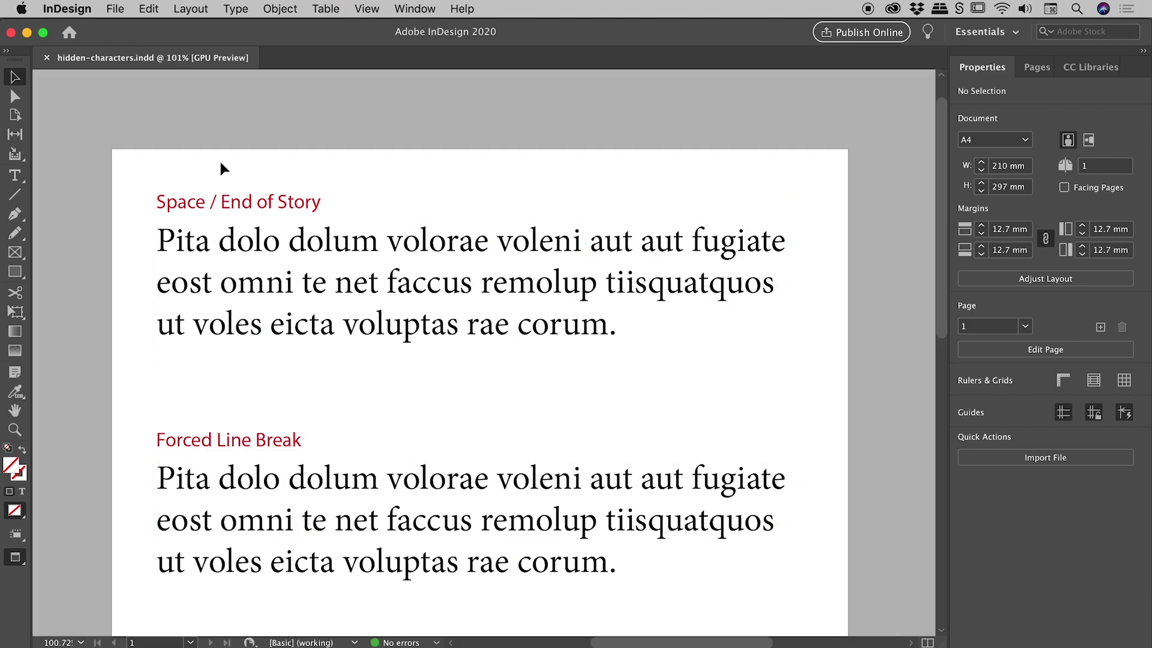
key(w)
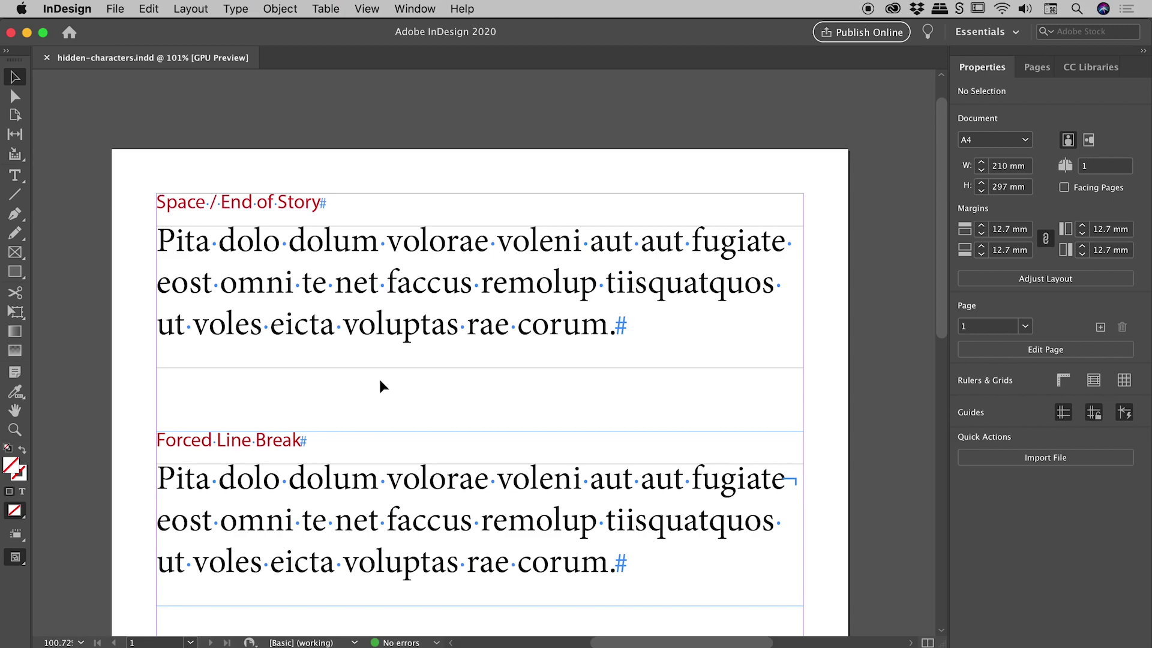
Switch to Google Chrome to view Adobe's list of hidden characters
key(super+Tab)
key(super+Tab)
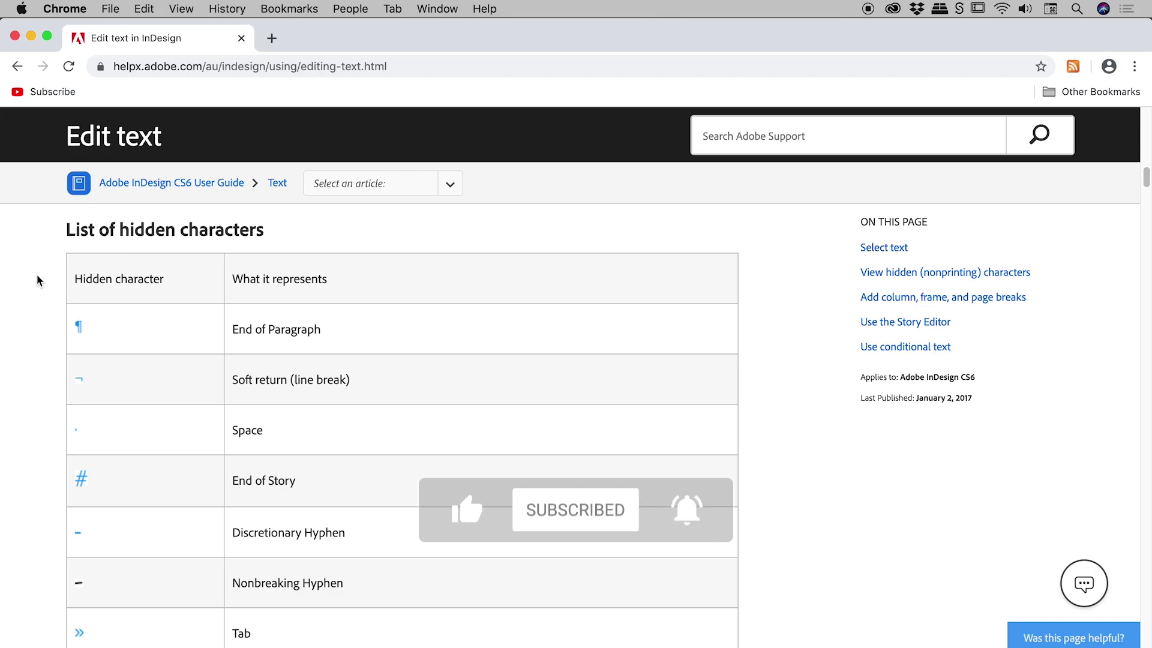
scroll(36, 279, down, 1)
scroll(36, 279, down, 5)
scroll(36, 280, down, 2)
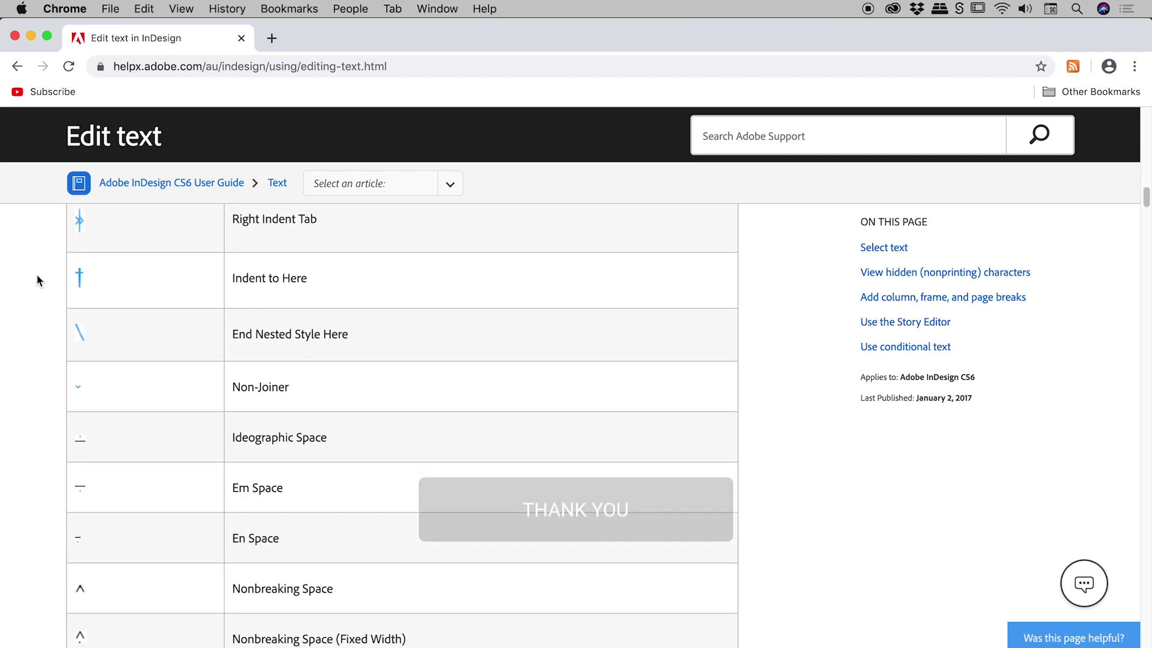
scroll(36, 280, down, 5)
scroll(36, 280, down, 2)
scroll(36, 280, down, 4)
scroll(37, 280, down, 2)
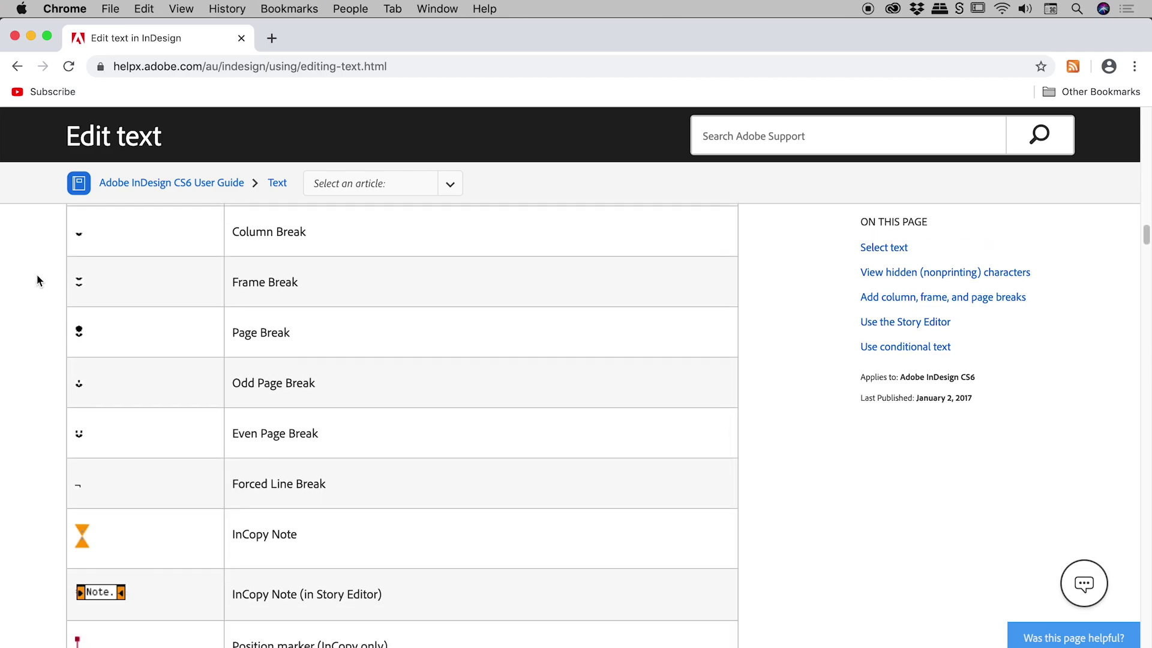
scroll(36, 280, down, 3)
scroll(36, 279, down, 4)
scroll(37, 279, down, 2)
scroll(37, 279, down, 3)
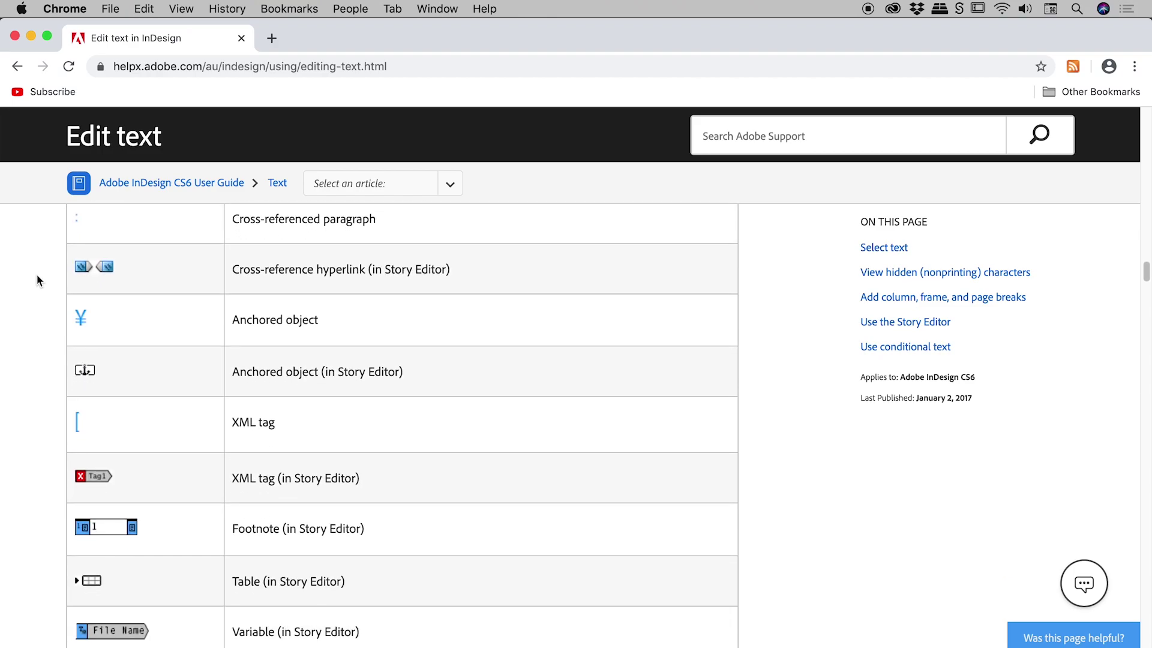
scroll(37, 279, down, 2)
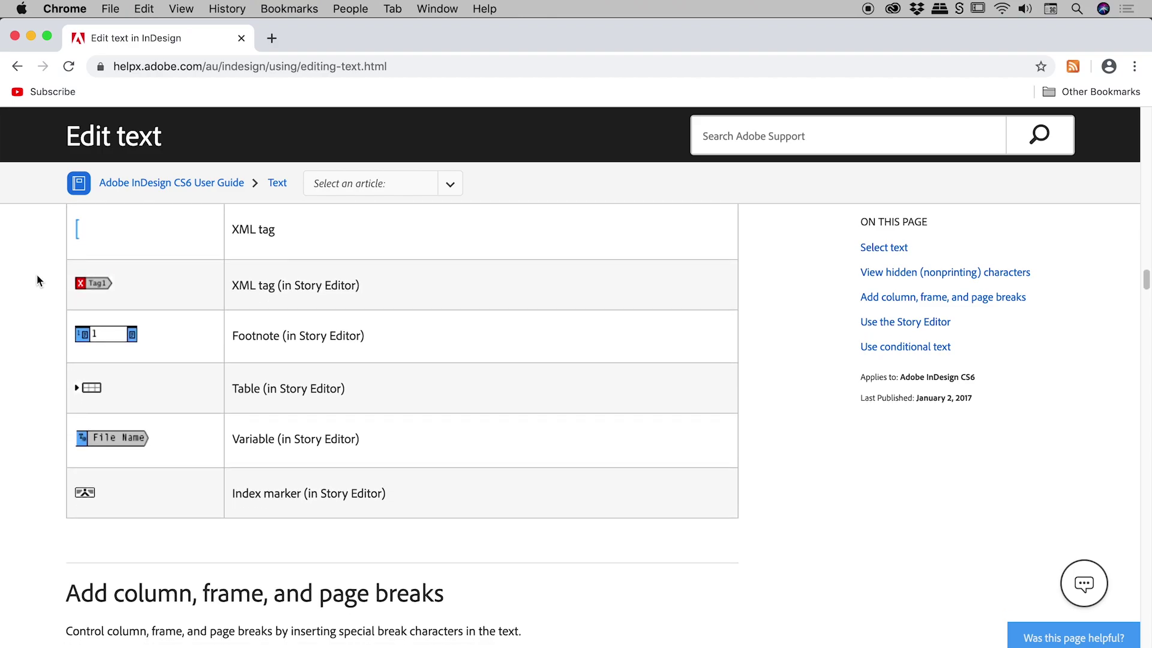
key(cmd+Tab)
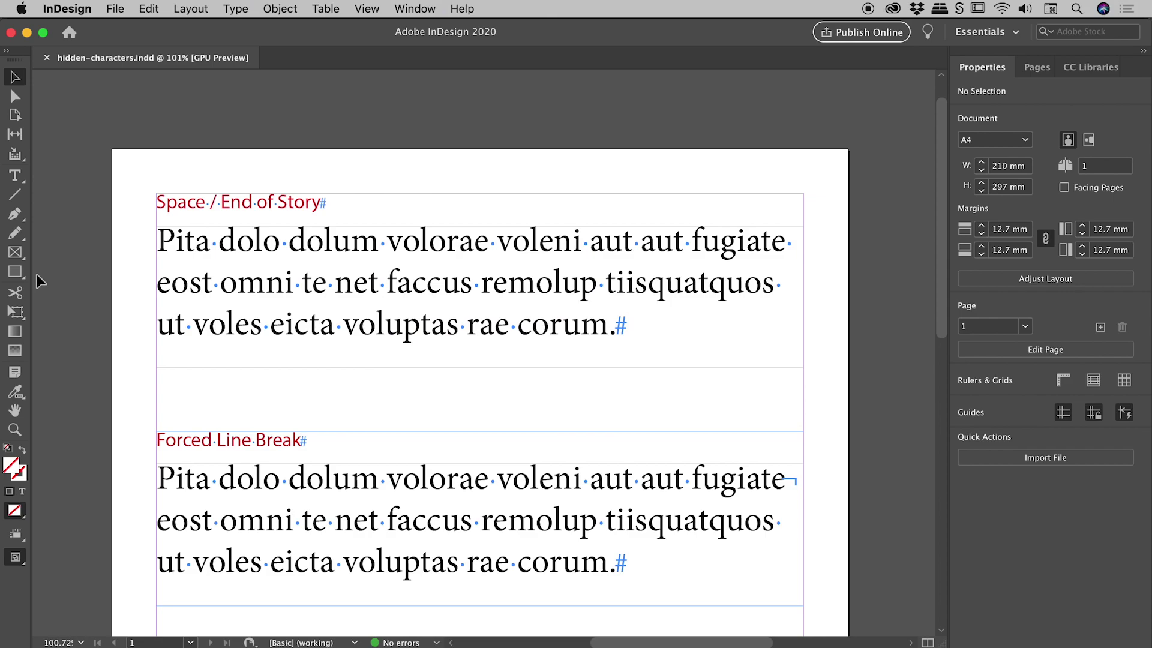
scroll(36, 275, down, 1)
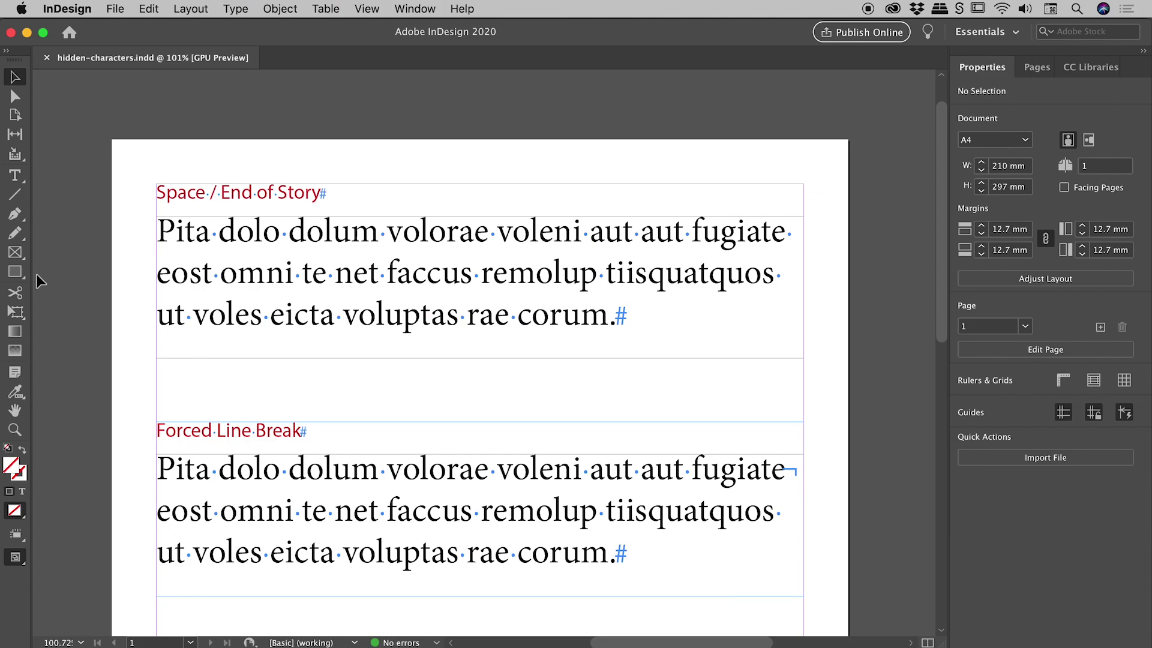
double_click(220, 231)
drag(219, 232, 211, 232)
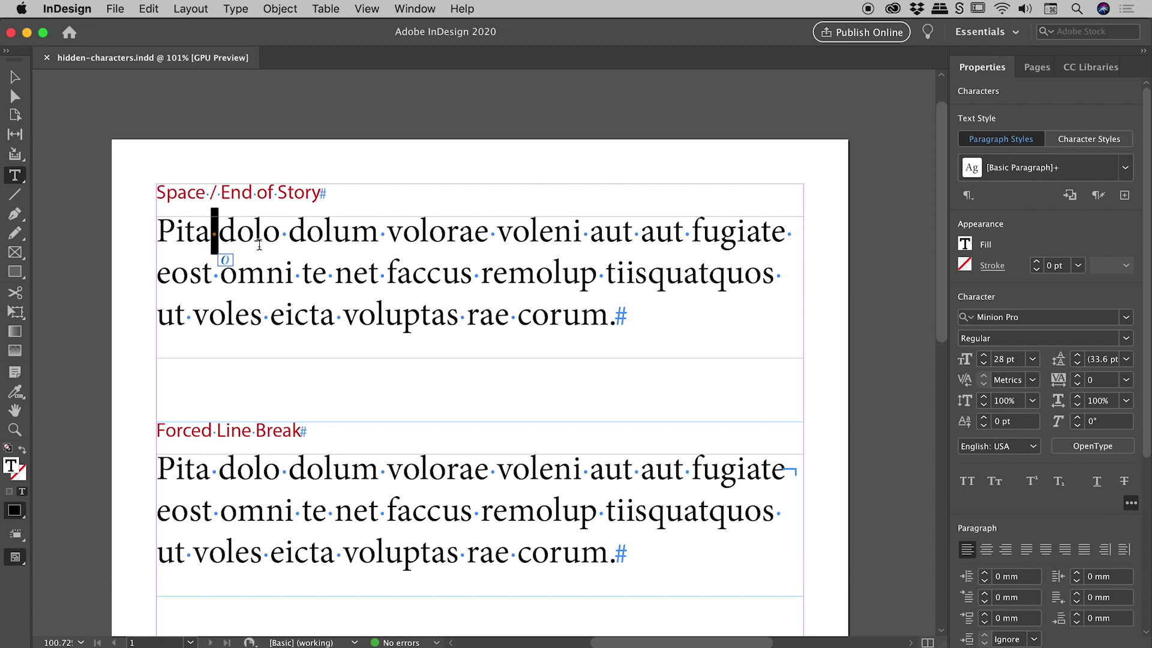
click(288, 231)
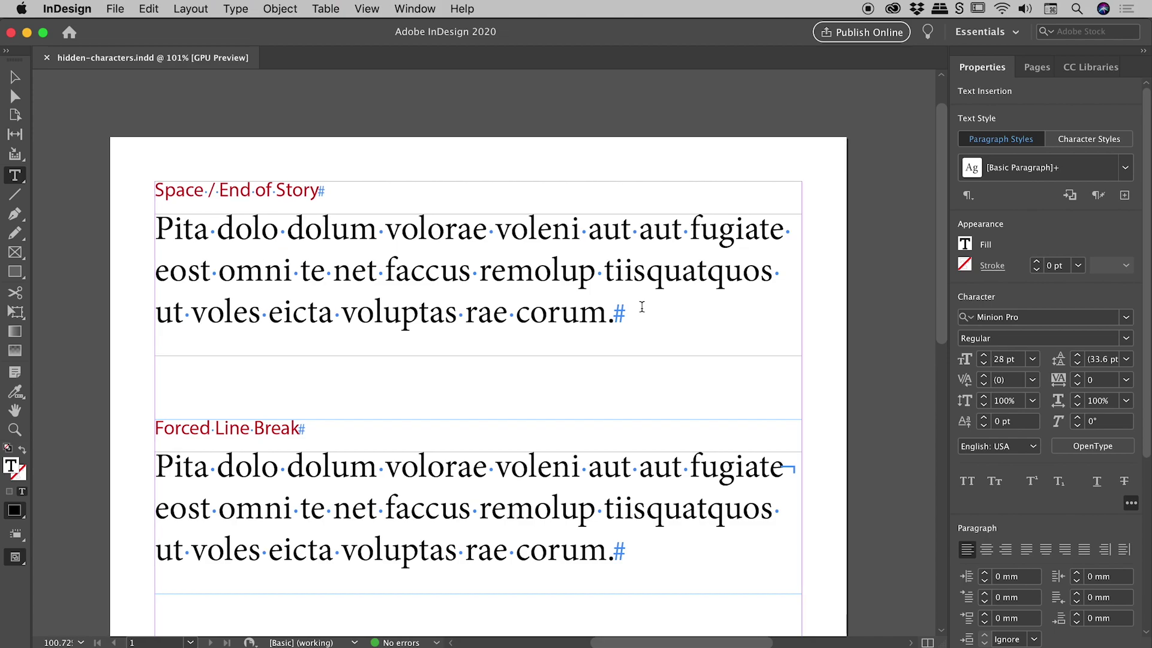
scroll(642, 307, down, 3)
scroll(642, 307, down, 3)
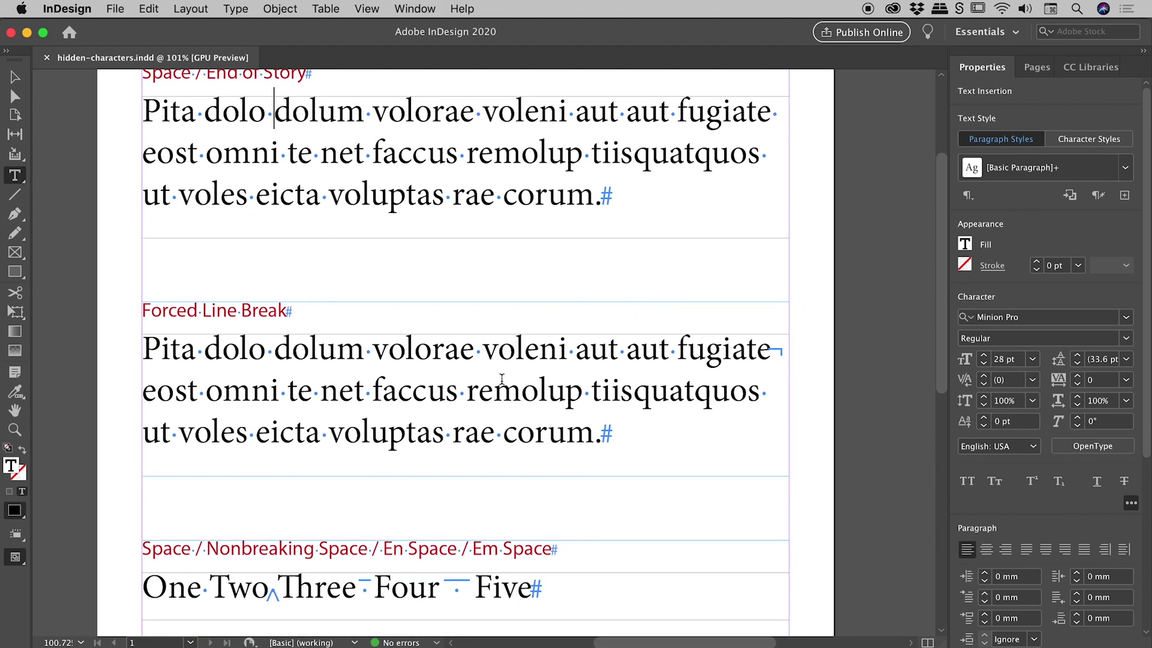
scroll(501, 379, down, 2)
scroll(502, 379, down, 1)
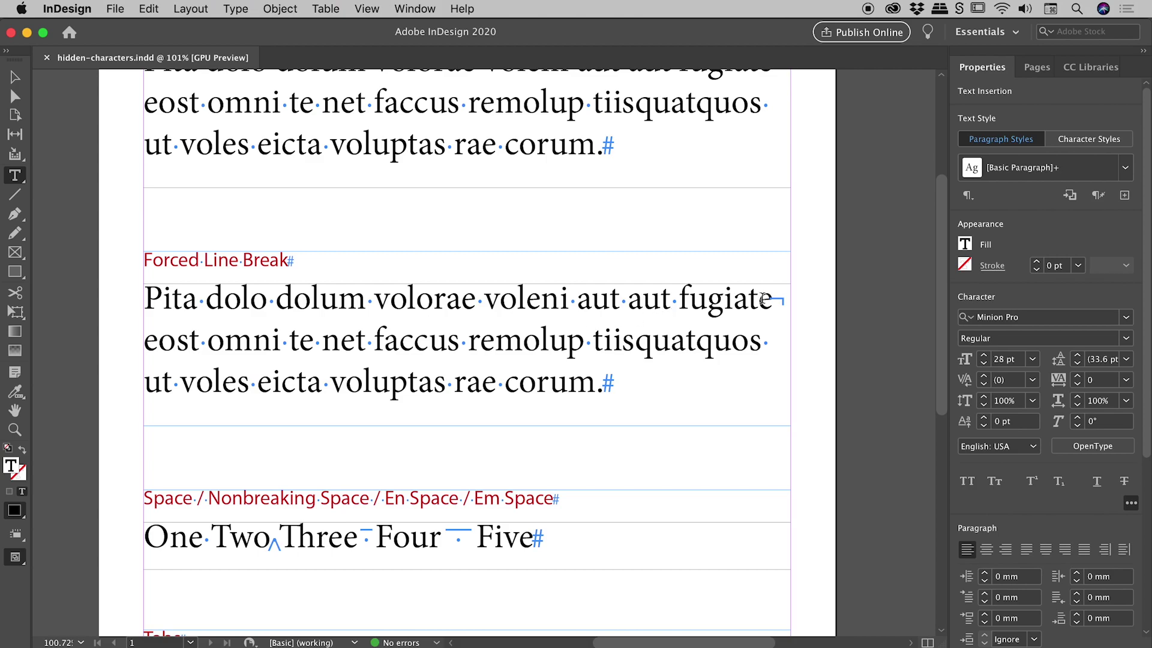
drag(781, 297, 772, 298)
key(Escape)
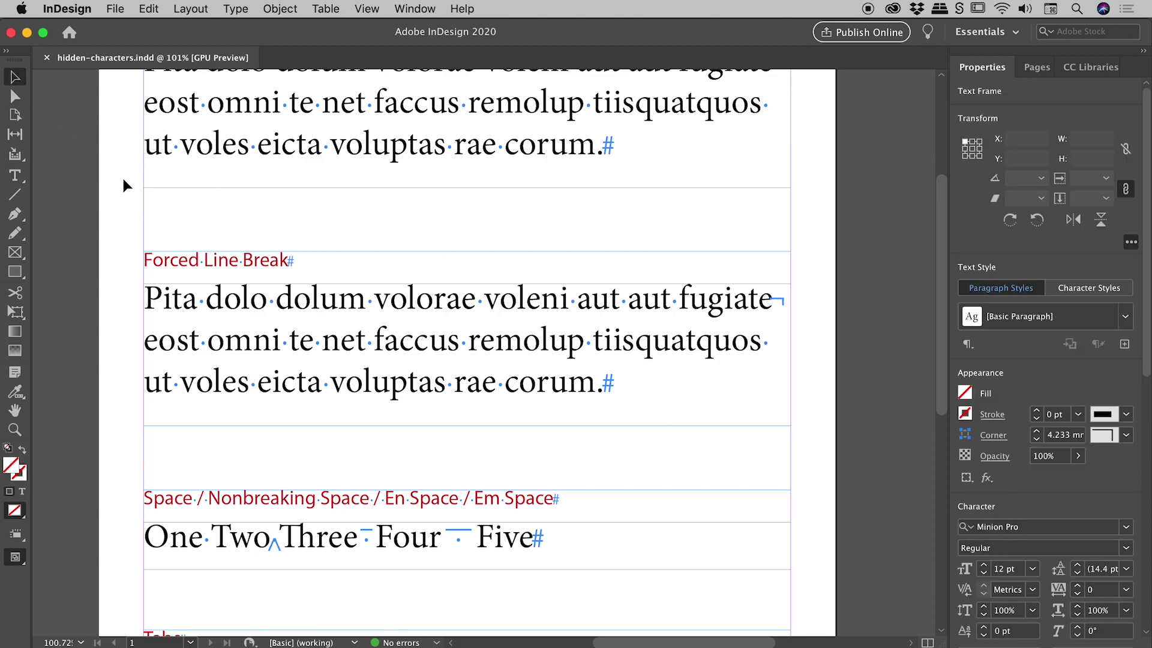
In Preview mode, insert a forced line break before 'voleni' and select the Forced Line Break frame
click(125, 185)
key(w)
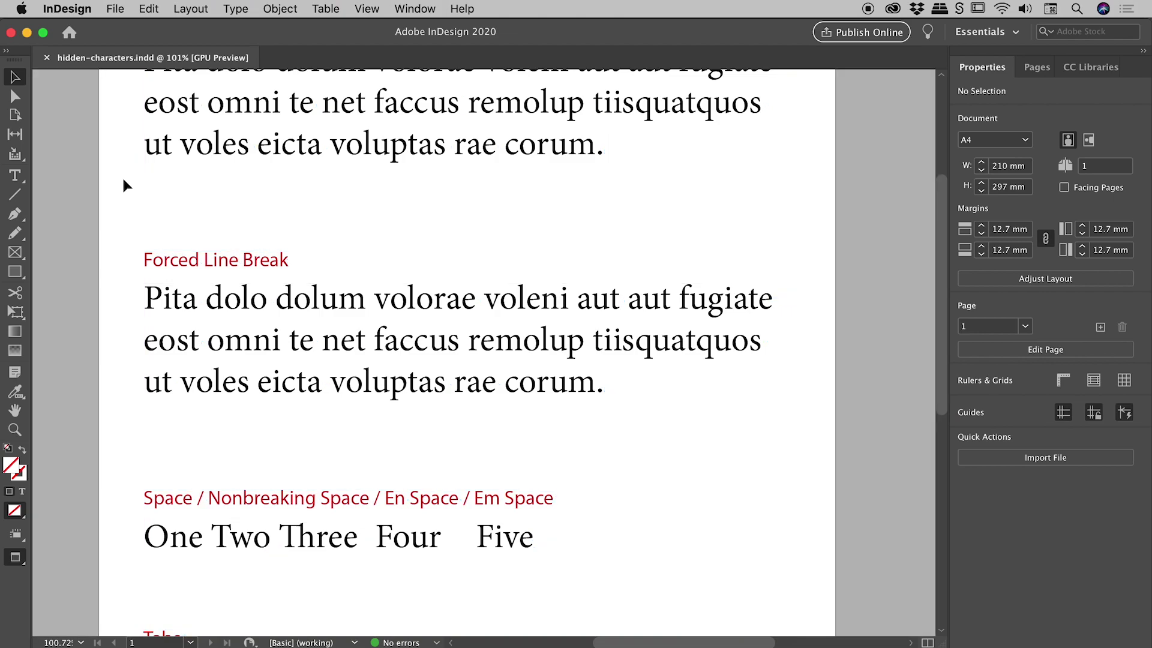
double_click(486, 301)
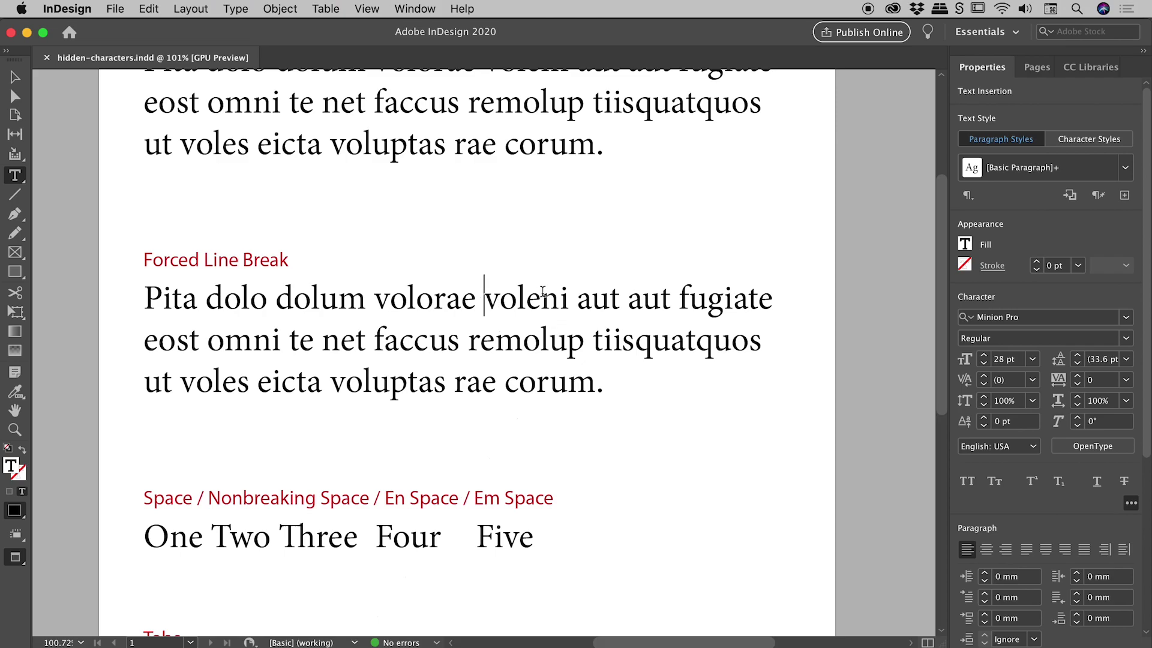
key(shift+Return)
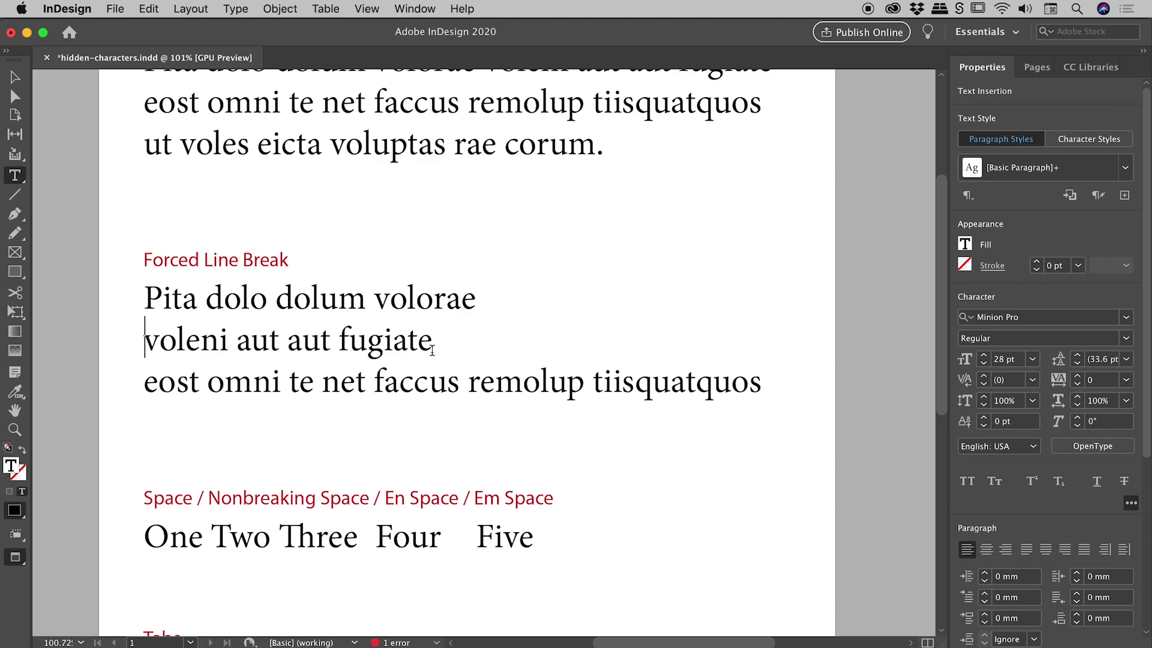
click(14, 80)
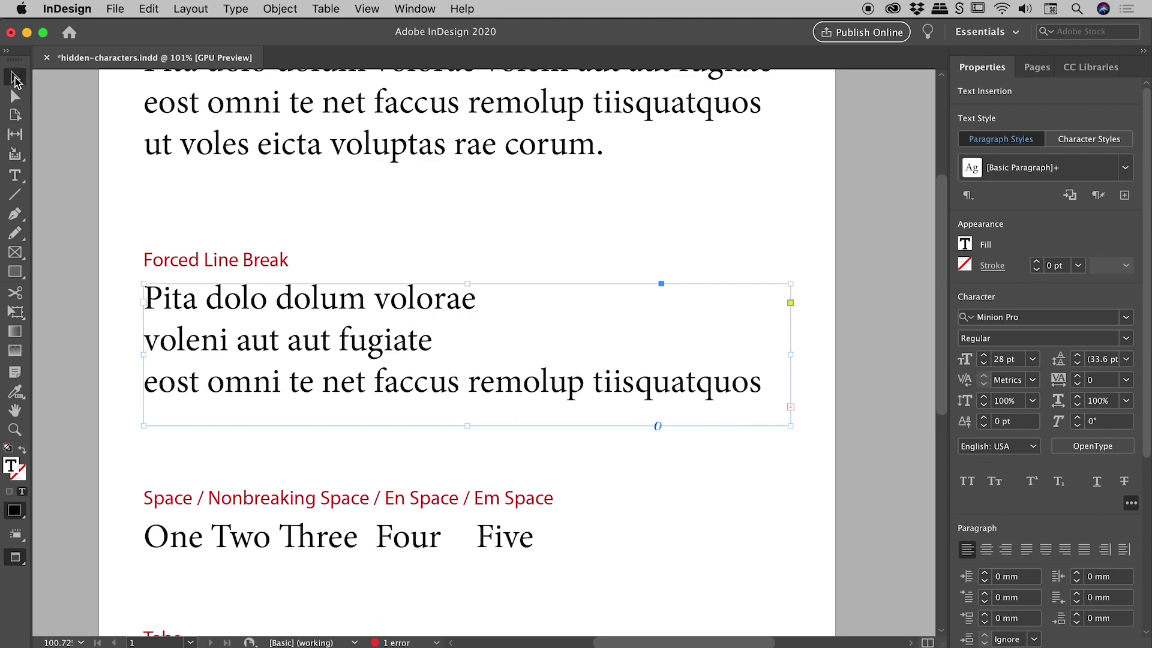
Back in Normal mode, replace the forced line break after 'fugiate' with a space
click(117, 225)
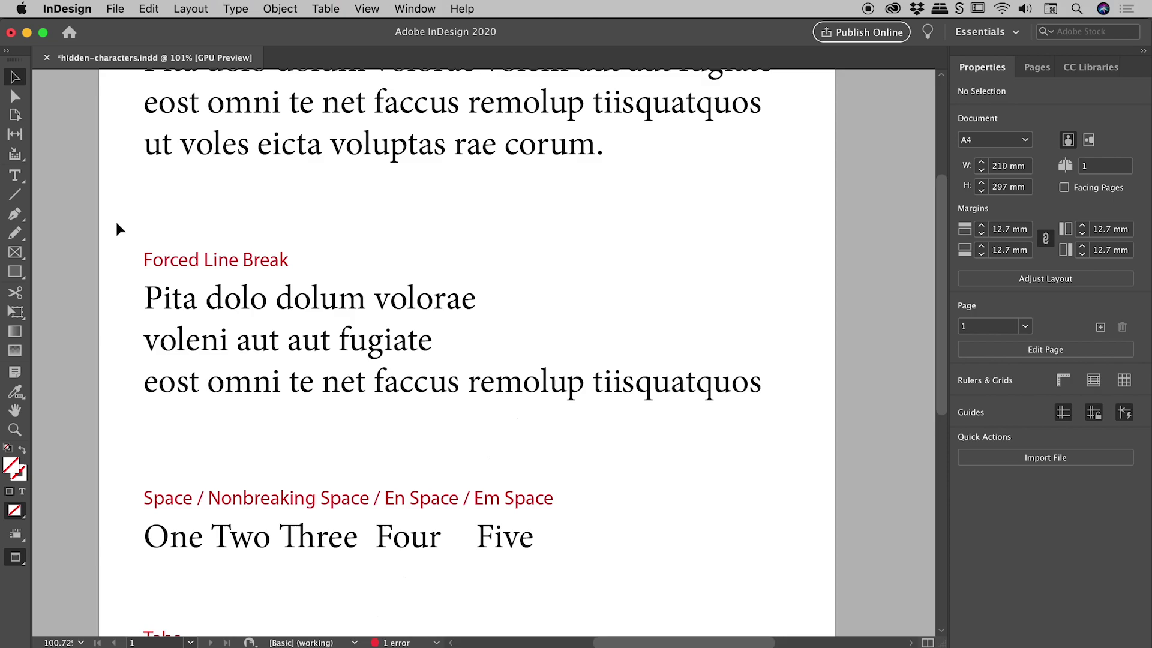
key(w)
click(233, 8)
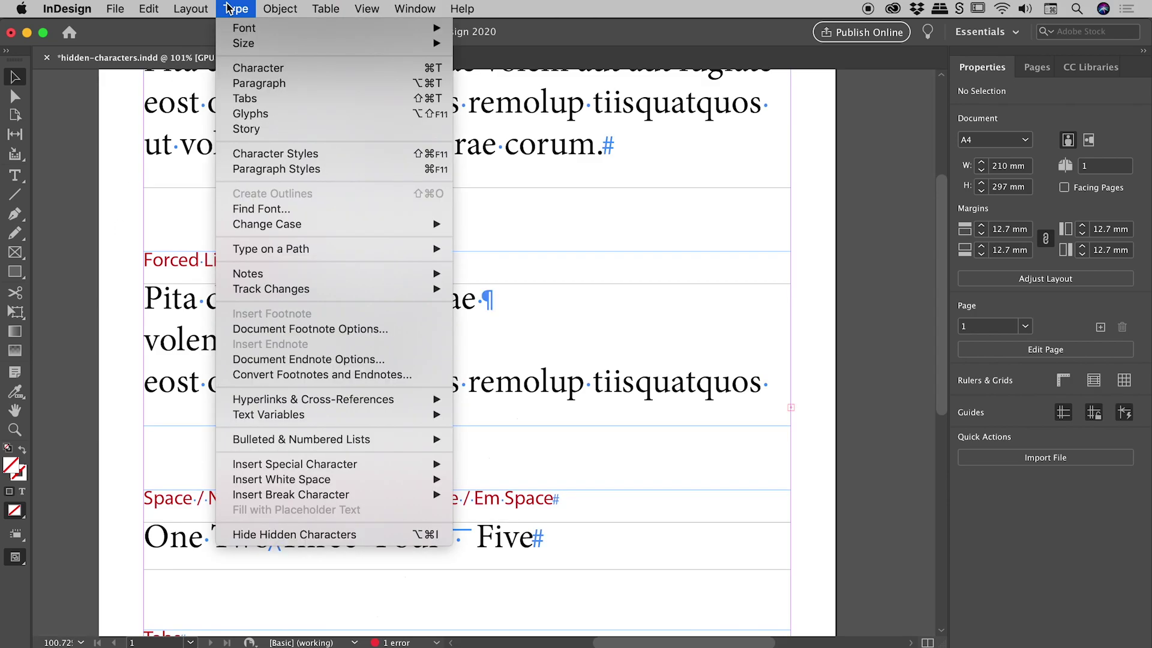
click(290, 535)
double_click(441, 341)
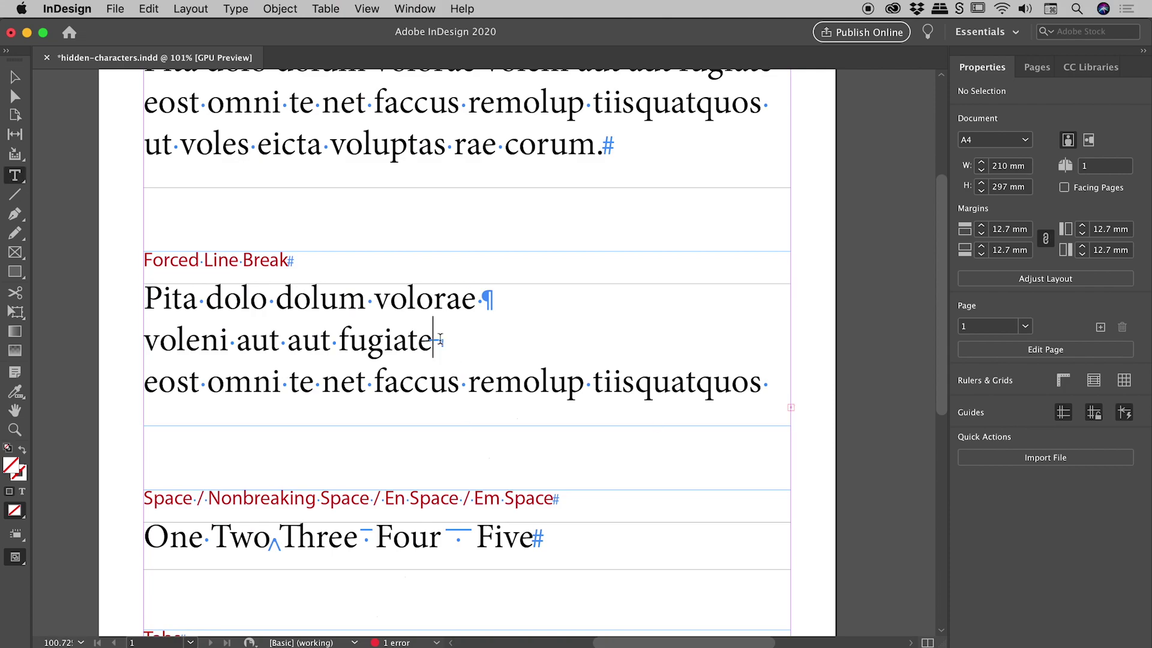
drag(441, 341, 504, 332)
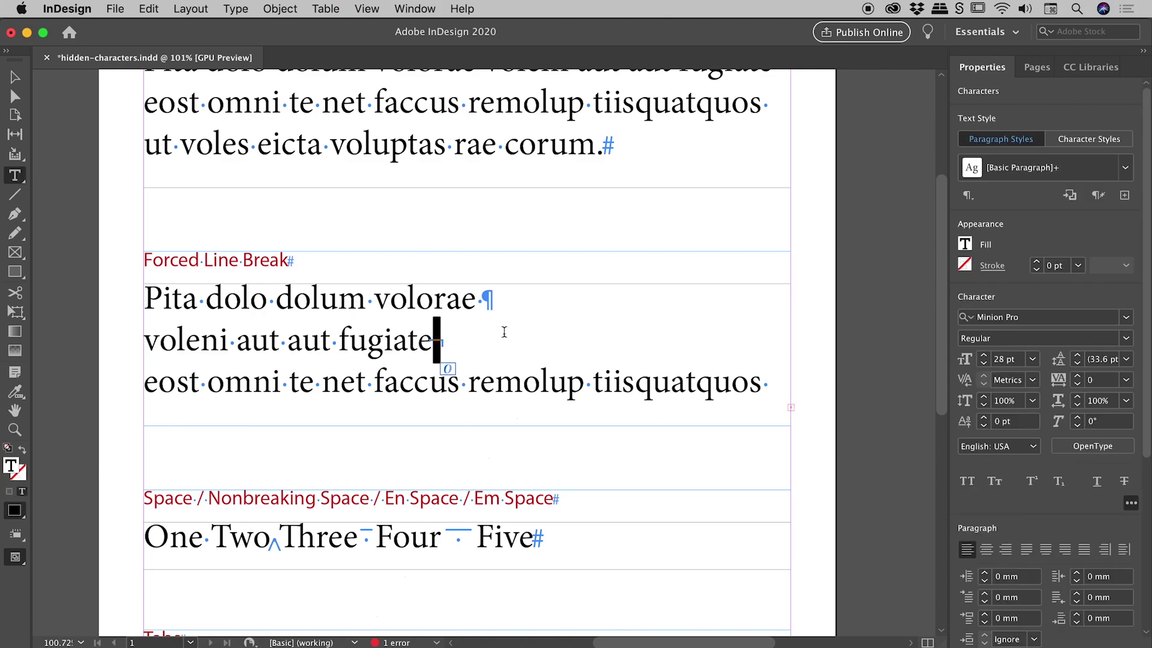
key(BackSpace)
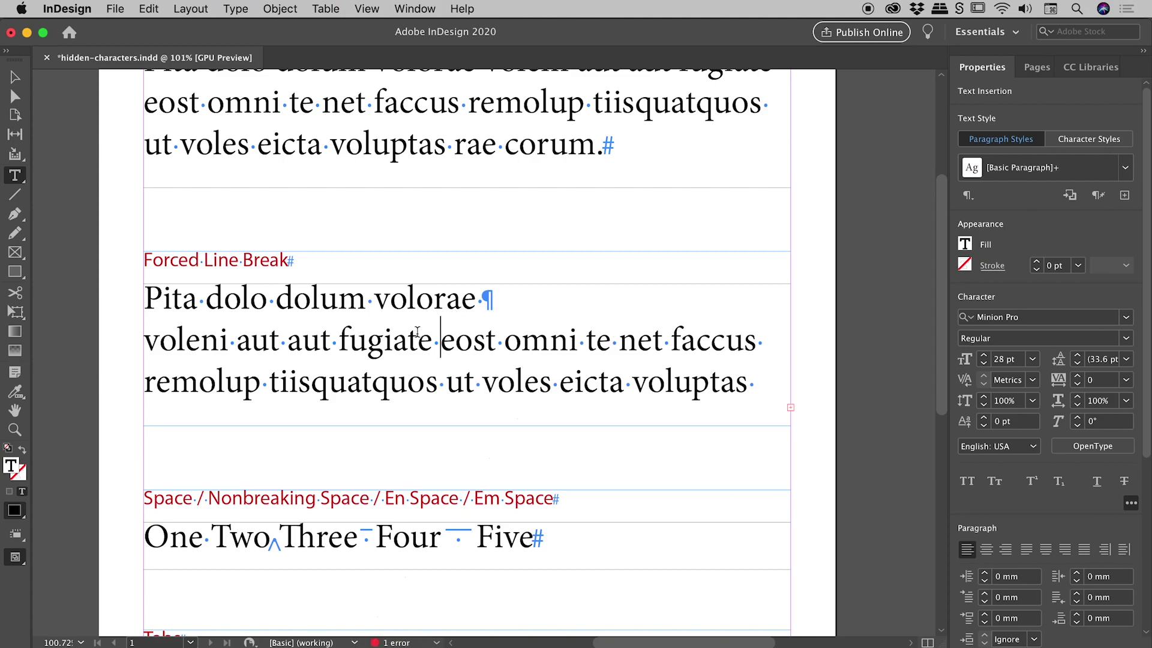
key(Escape)
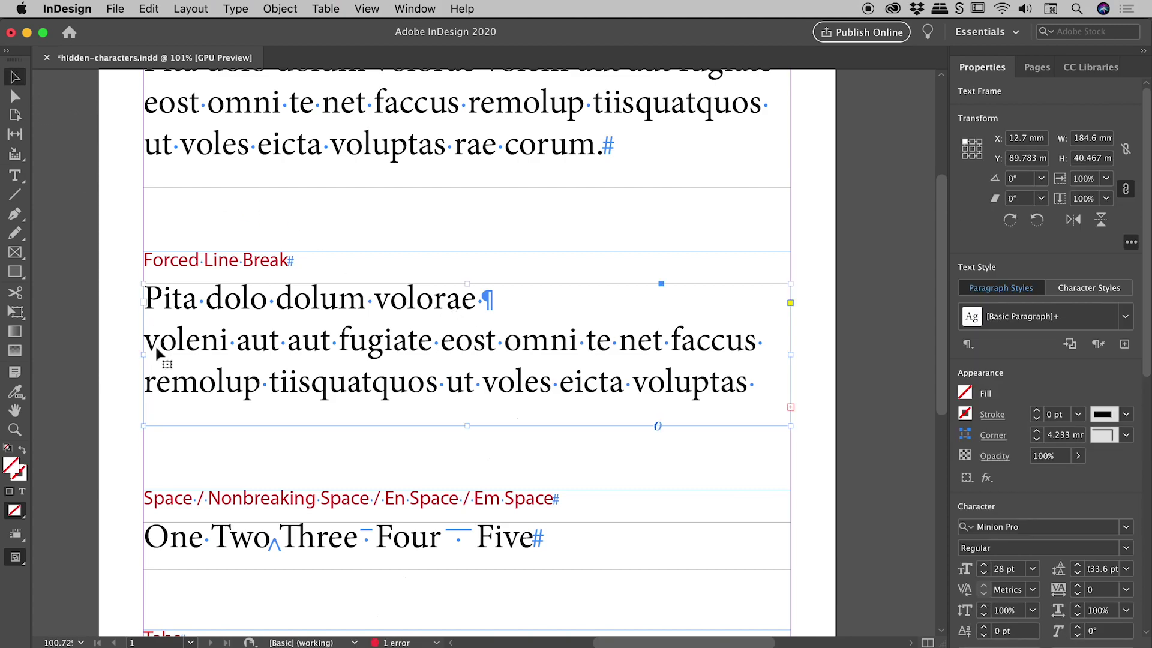
scroll(155, 344, down, 3)
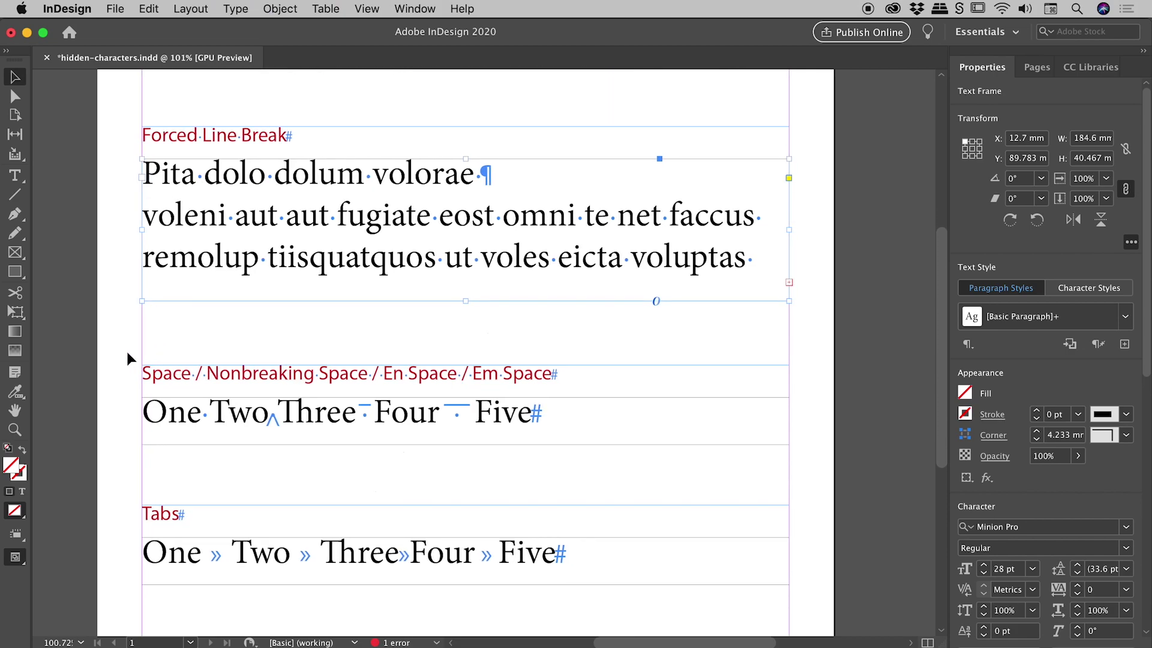
click(124, 350)
key(w)
scroll(126, 353, down, 1)
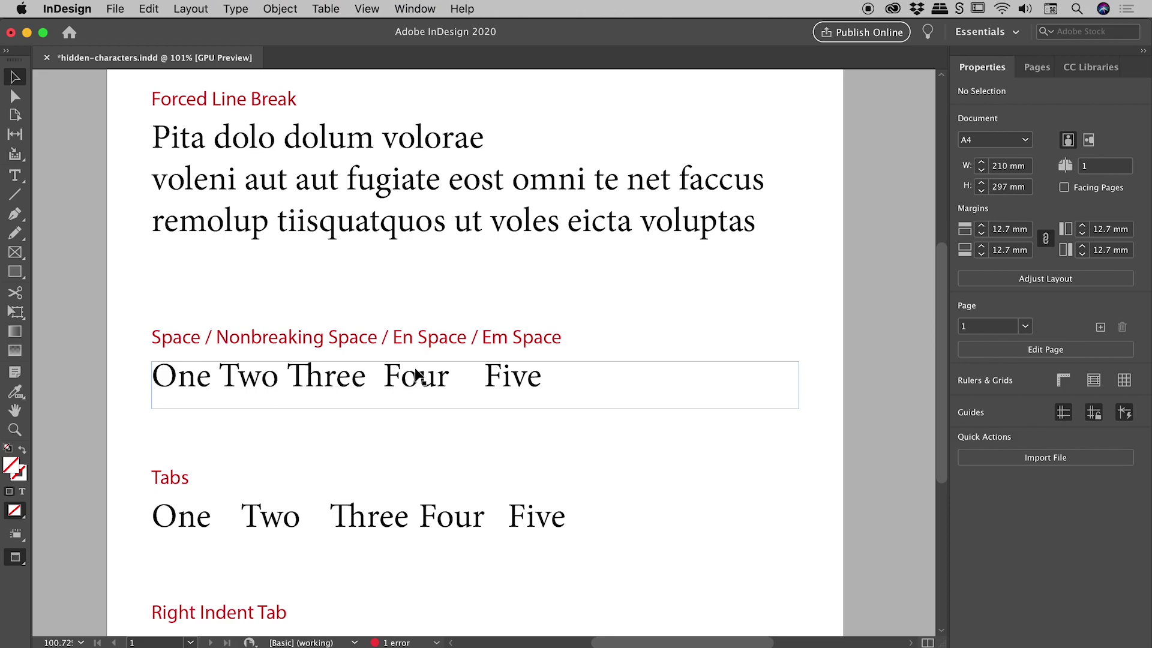
double_click(474, 381)
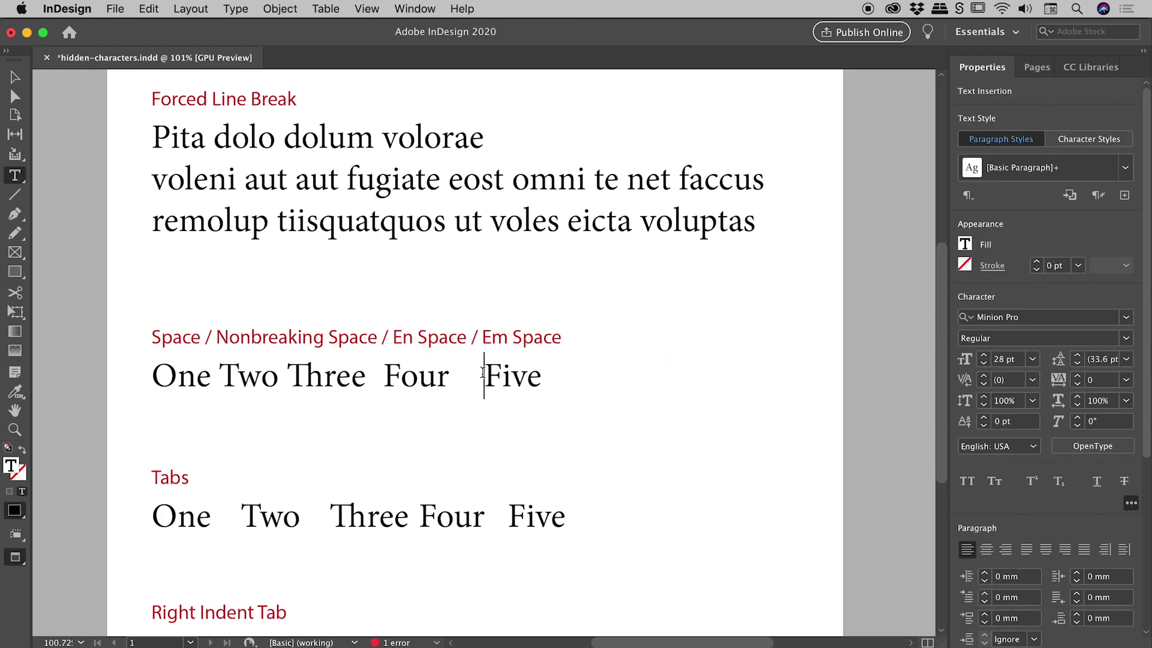
double_click(472, 372)
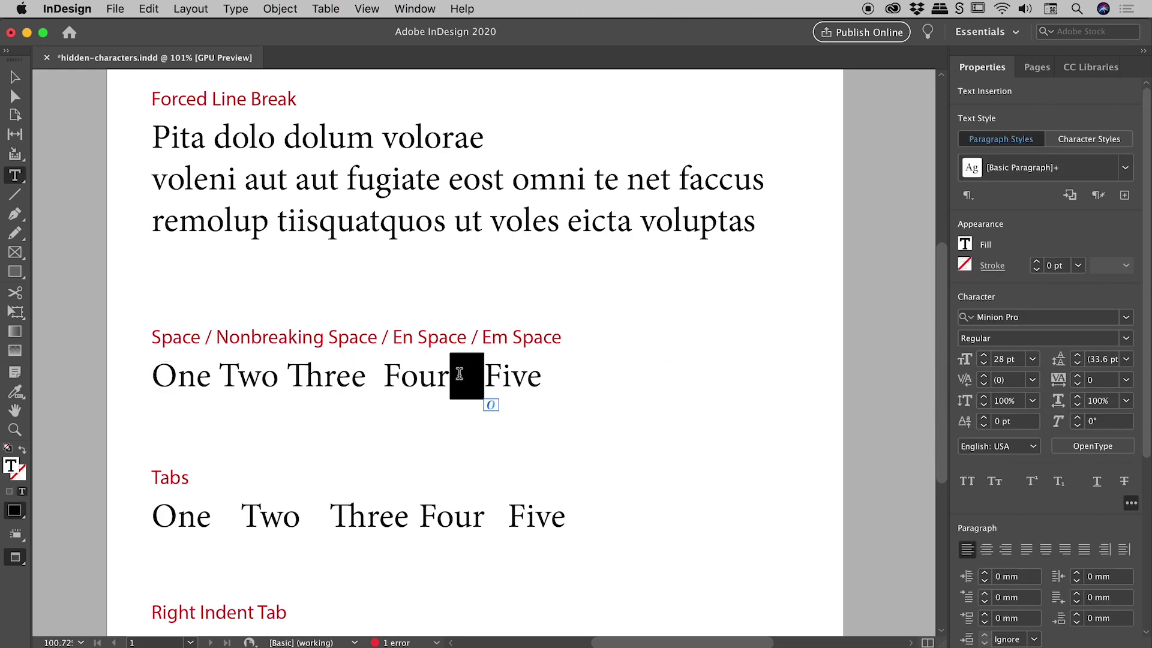
click(390, 374)
double_click(374, 375)
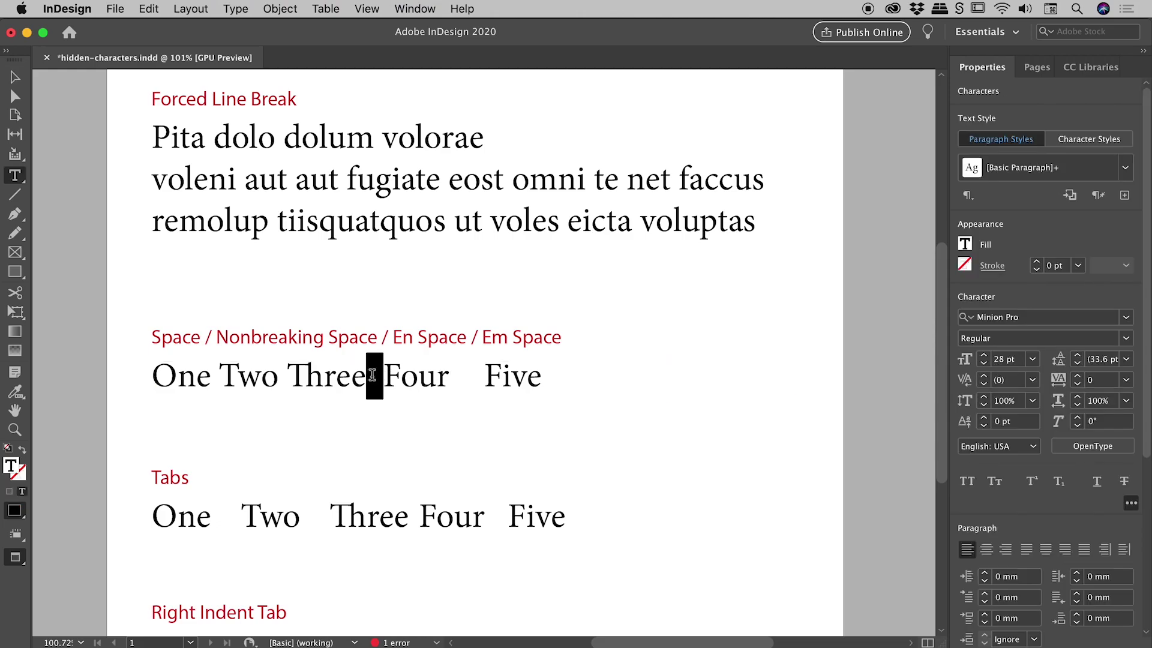
double_click(282, 372)
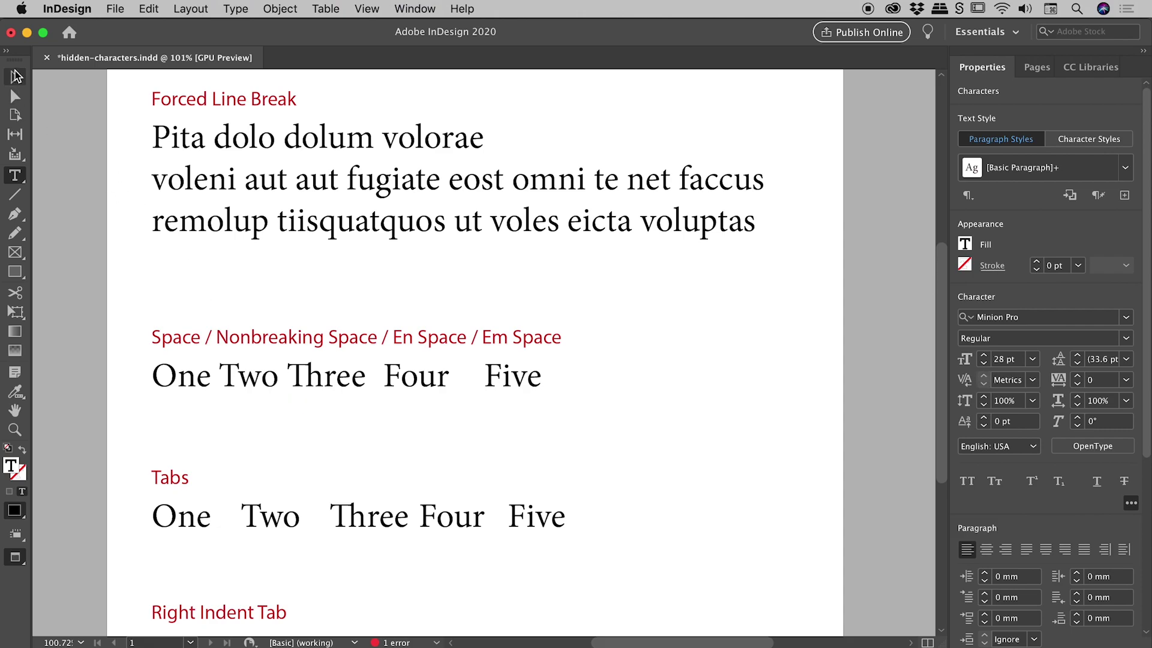
key(Escape)
click(124, 268)
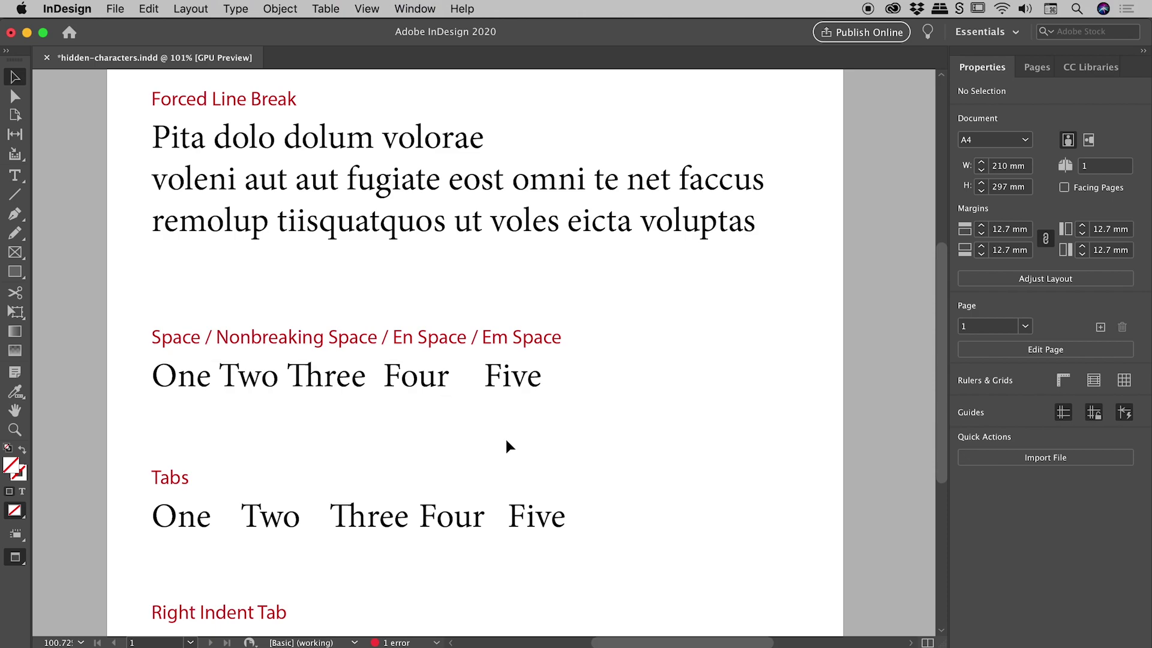
key(w)
scroll(506, 446, down, 1)
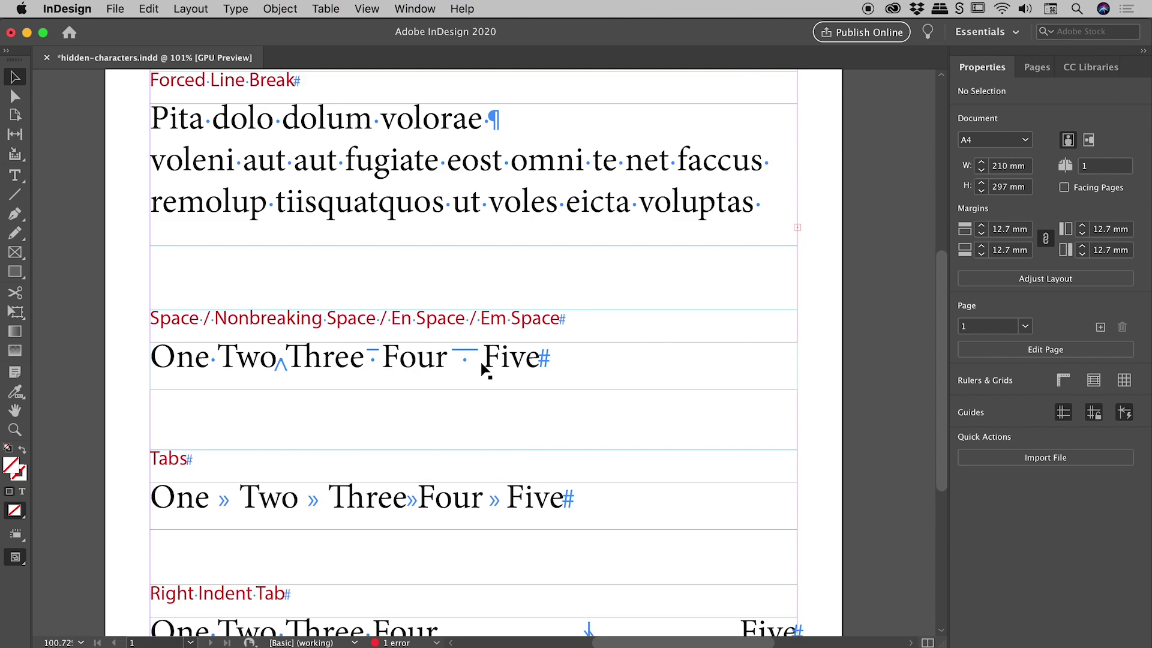
scroll(483, 369, down, 3)
scroll(483, 368, down, 3)
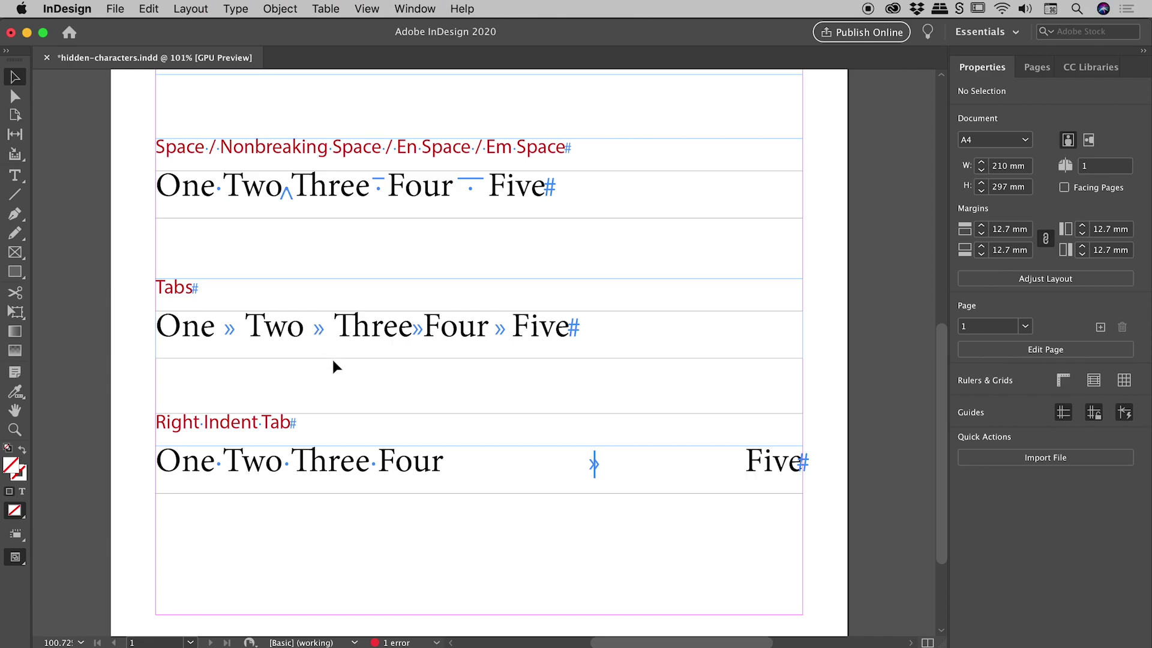
key(w)
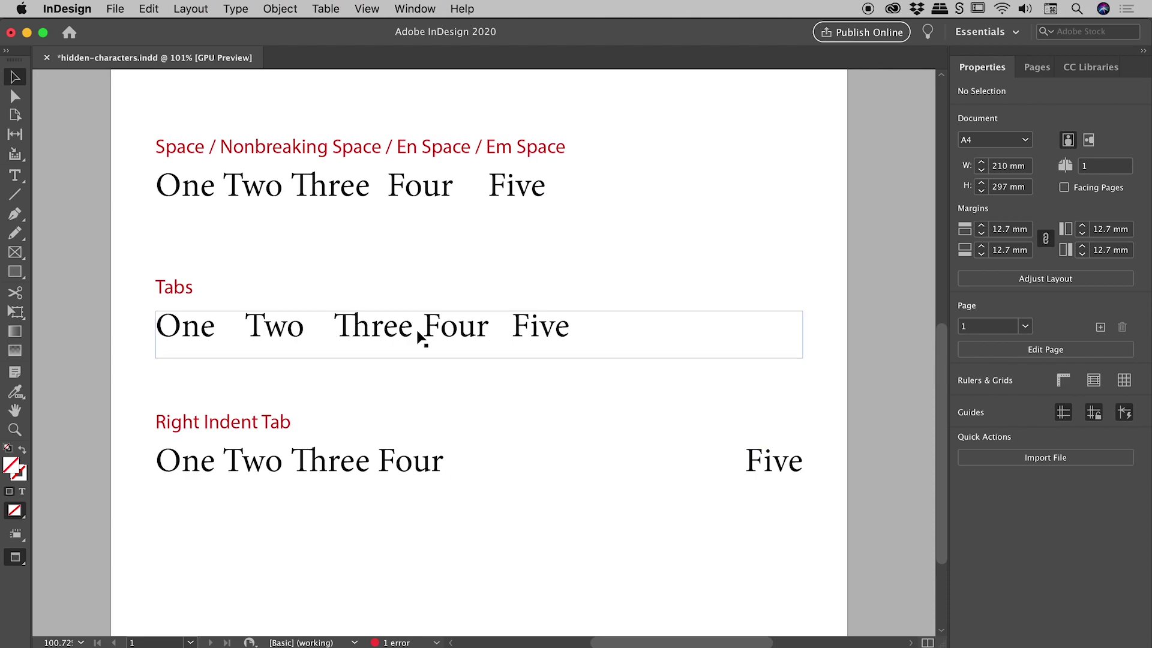
key(w)
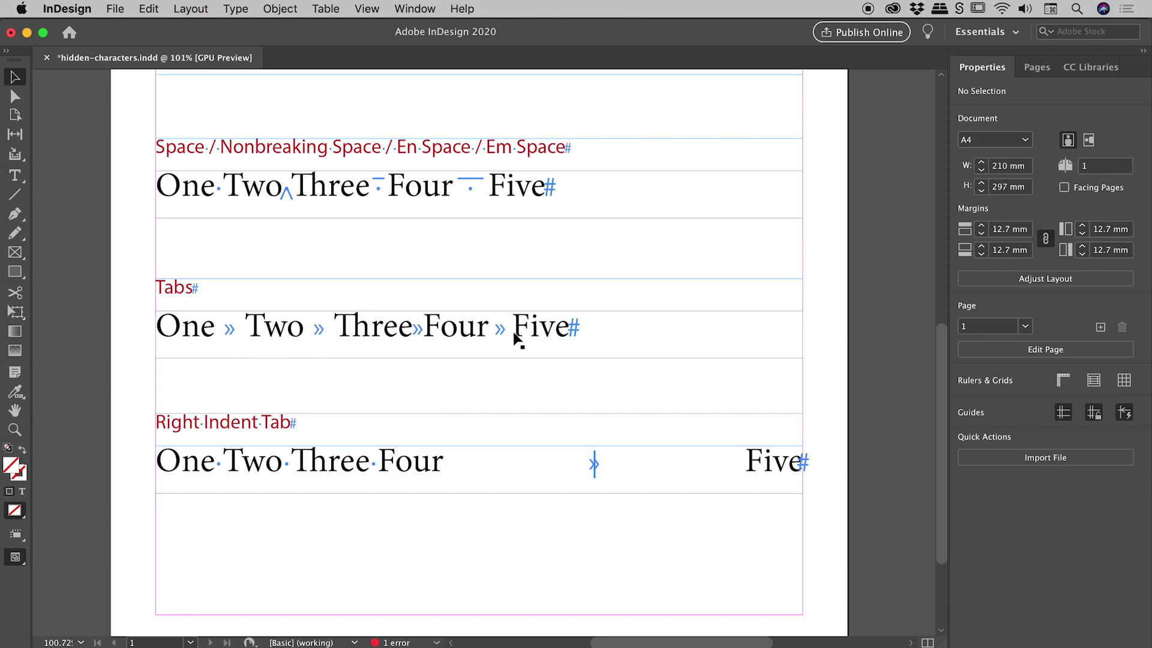
scroll(517, 339, down, 1)
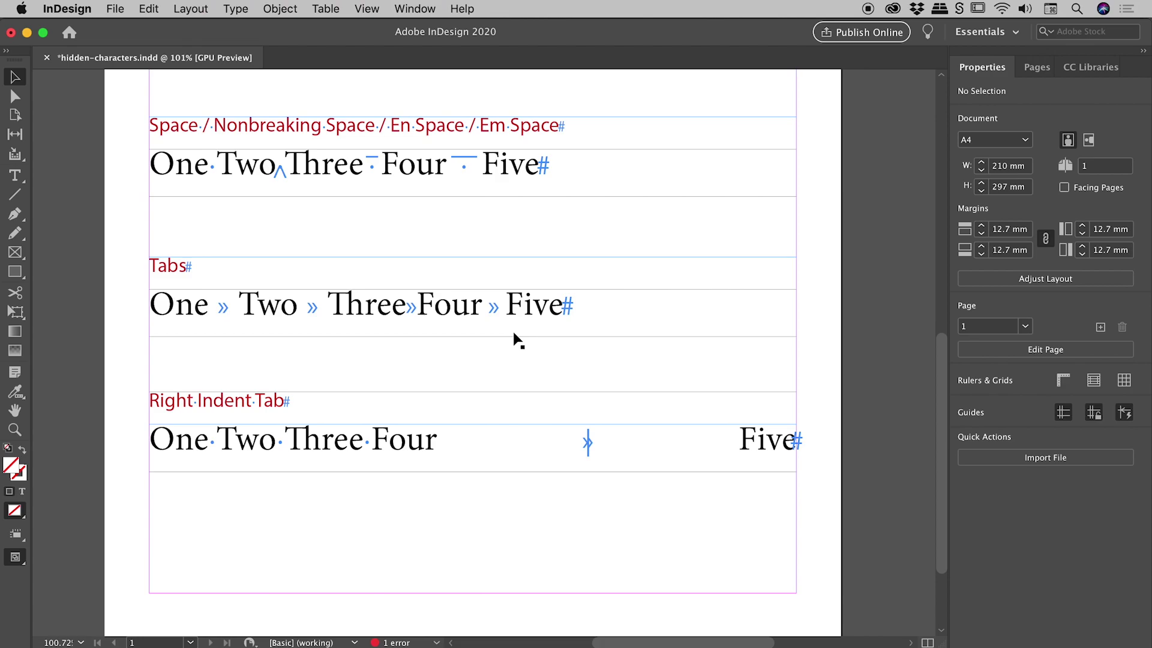
scroll(517, 340, down, 1)
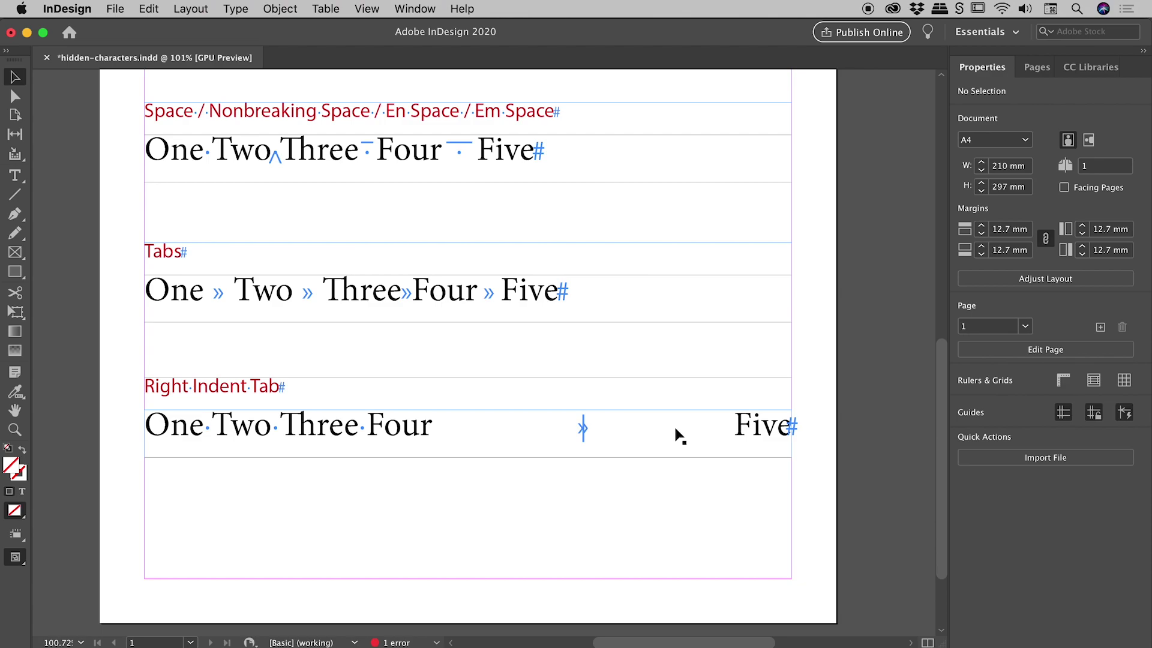
scroll(731, 307, up, 1)
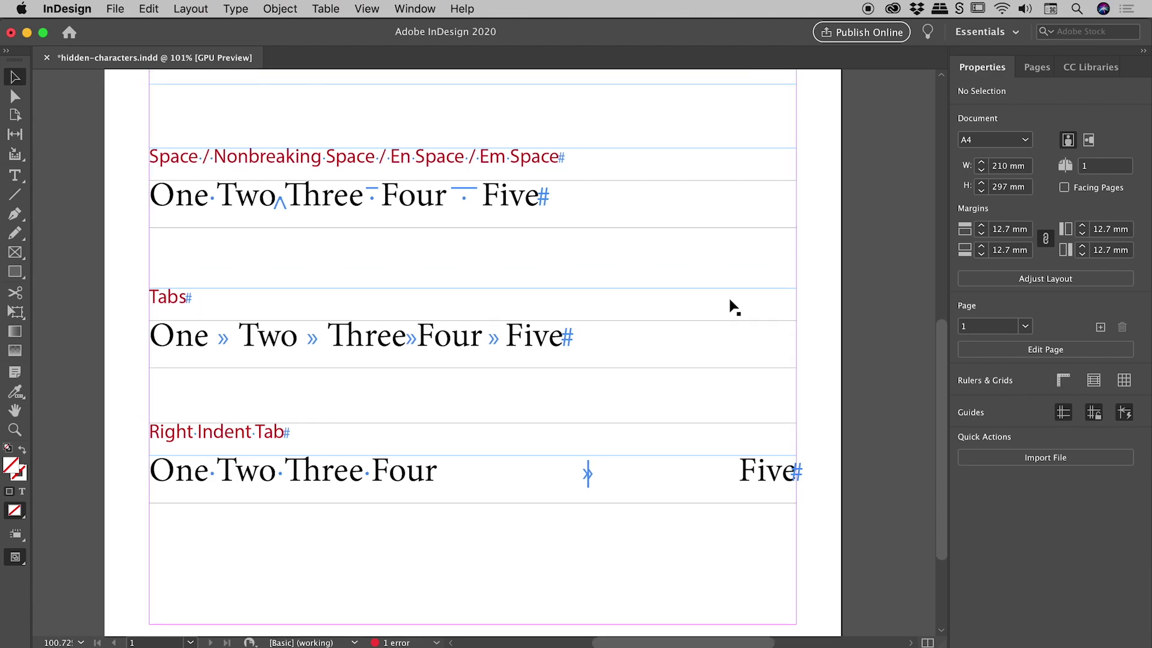
scroll(731, 307, up, 5)
scroll(731, 307, up, 2)
scroll(731, 307, up, 4)
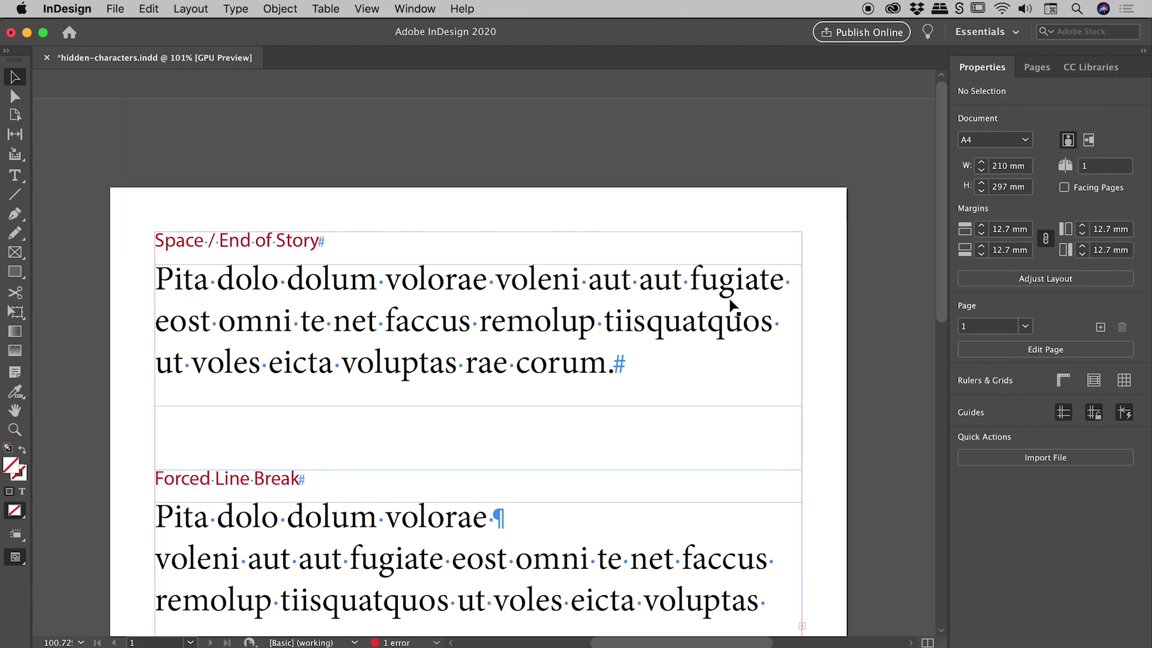
scroll(731, 307, down, 1)
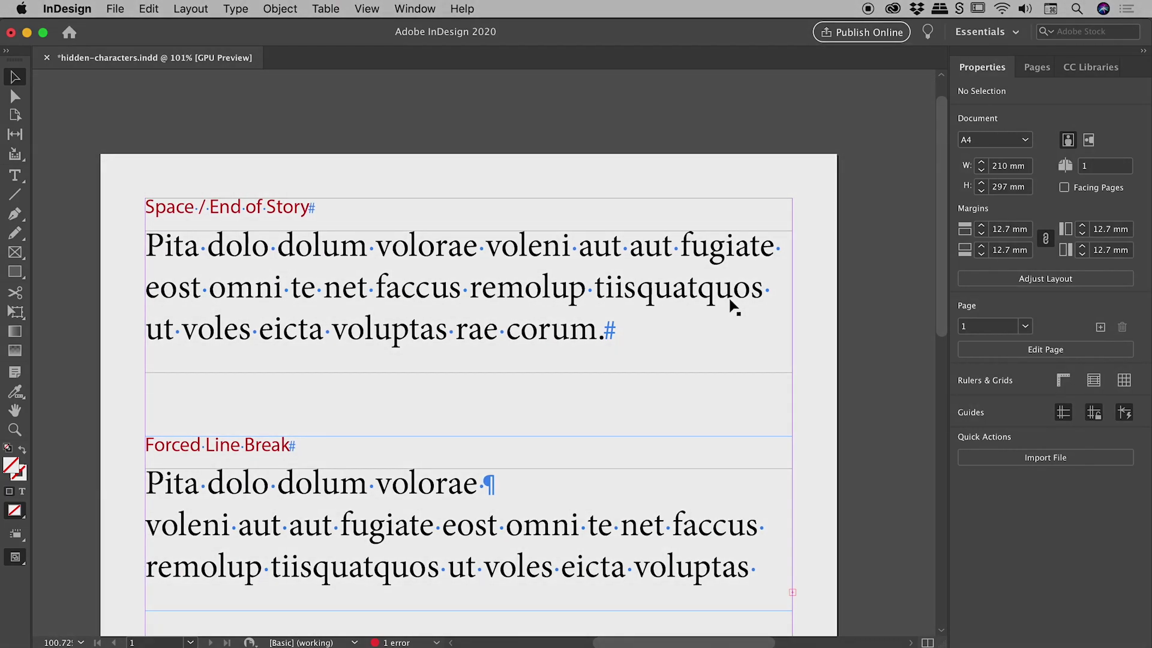